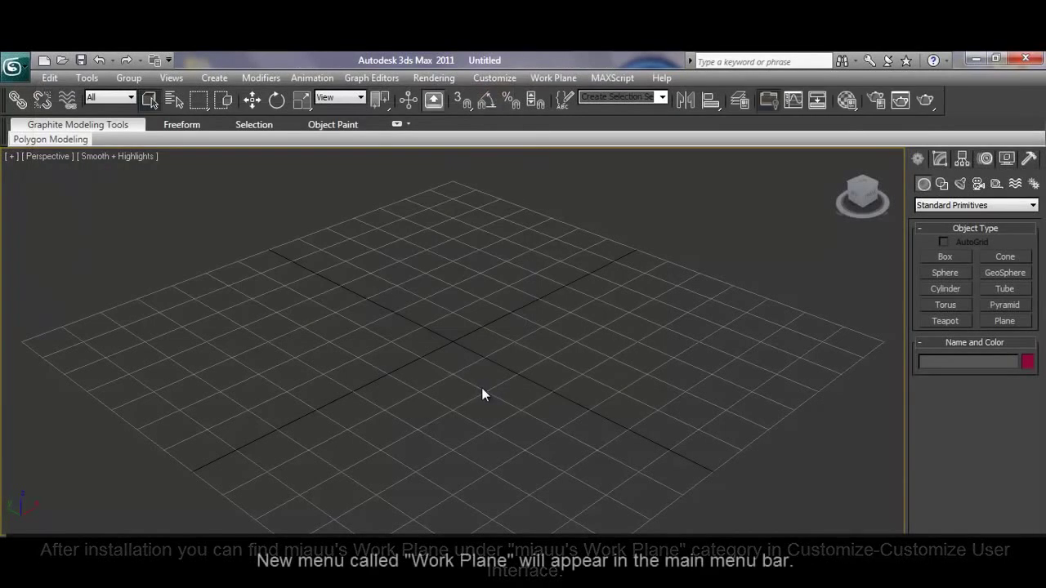
Align the work plane to the current view from the Work Plane menu, then zoom out and orbit
click(555, 78)
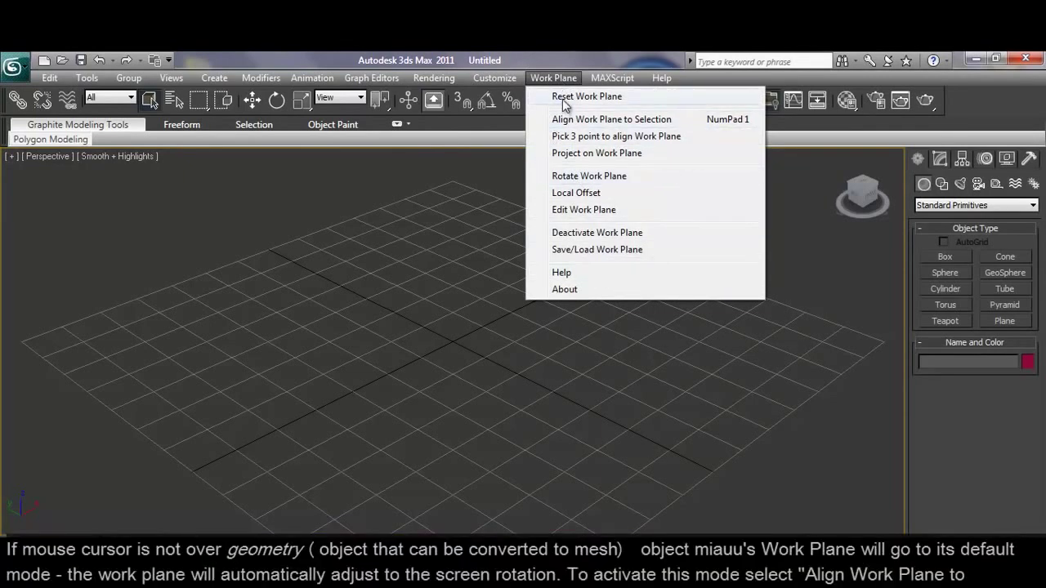
click(575, 119)
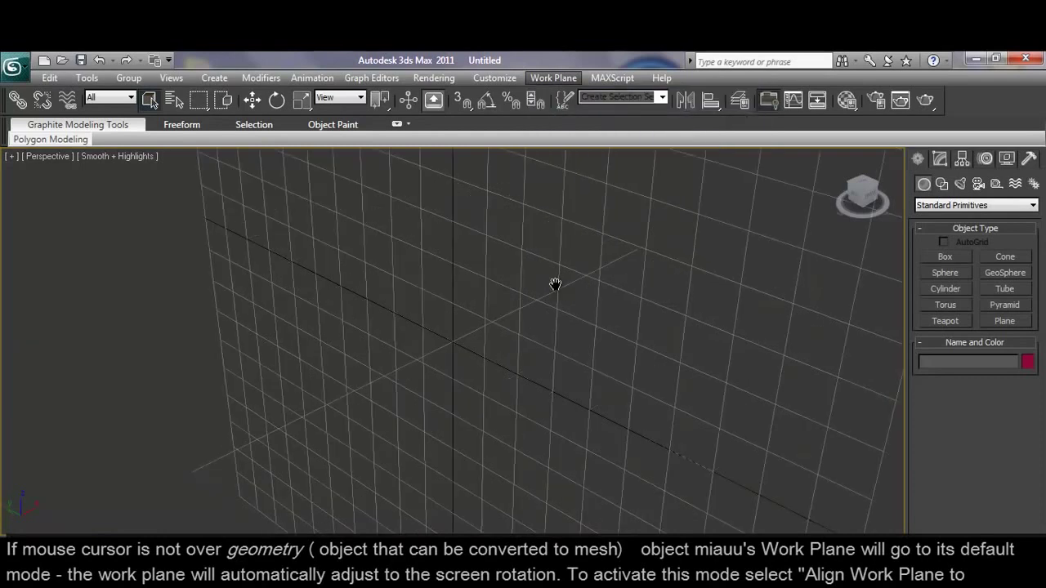
scroll(555, 283, down, 3)
scroll(547, 298, down, 3)
scroll(548, 298, down, 3)
scroll(548, 297, down, 2)
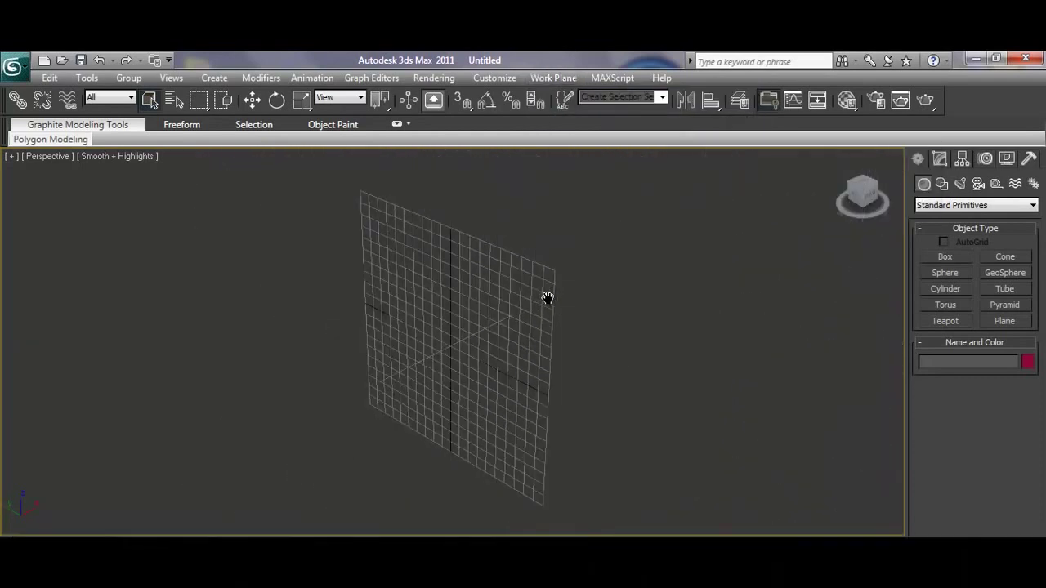
mouse_move(580, 311)
alt+middle_down()
mouse_move(482, 316)
mouse_move(591, 326)
mouse_move(593, 367)
mouse_move(586, 287)
mouse_move(607, 322)
mouse_move(578, 345)
mouse_move(591, 322)
mouse_move(662, 297)
mouse_move(642, 277)
alt+middle_up()
Create a small teapot on the work-plane grid and turn on Edged Faces with F4
click(944, 323)
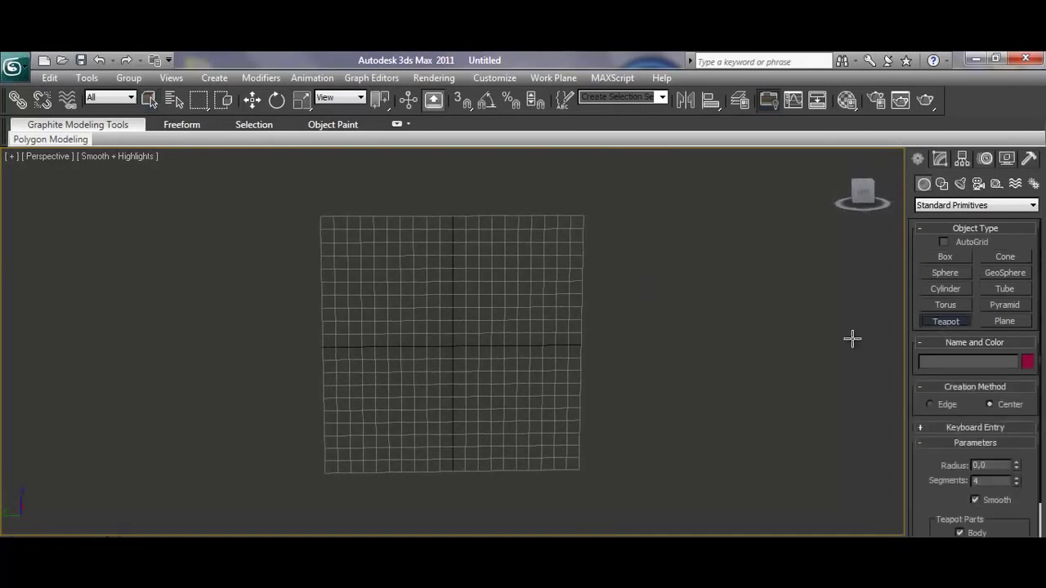
drag(530, 334, 588, 340)
alt+middle_drag(588, 341, 596, 353)
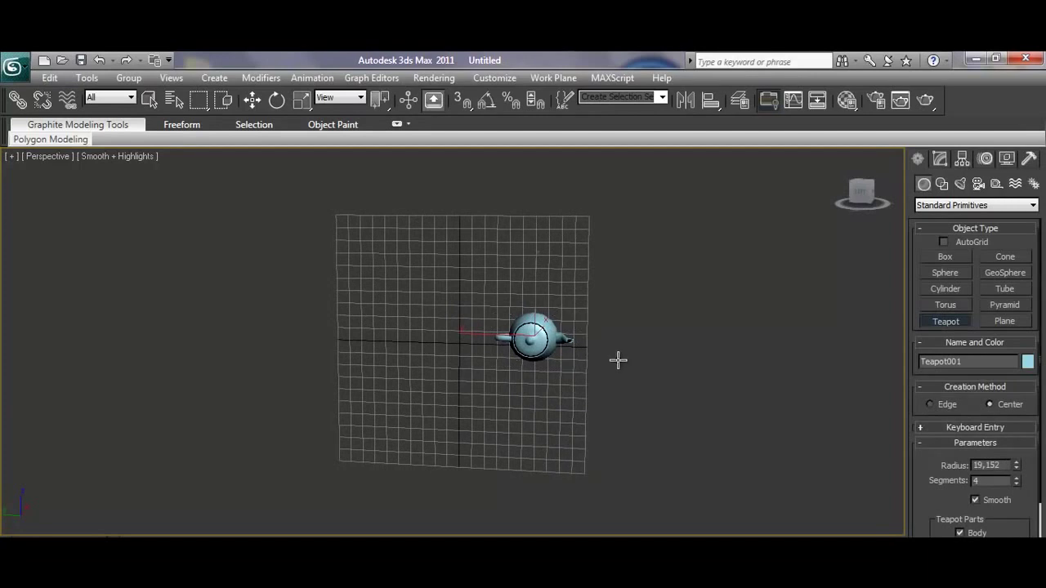
key(F4)
mouse_move(617, 362)
alt+middle_down()
mouse_move(567, 285)
mouse_move(588, 321)
mouse_move(584, 430)
alt+middle_up()
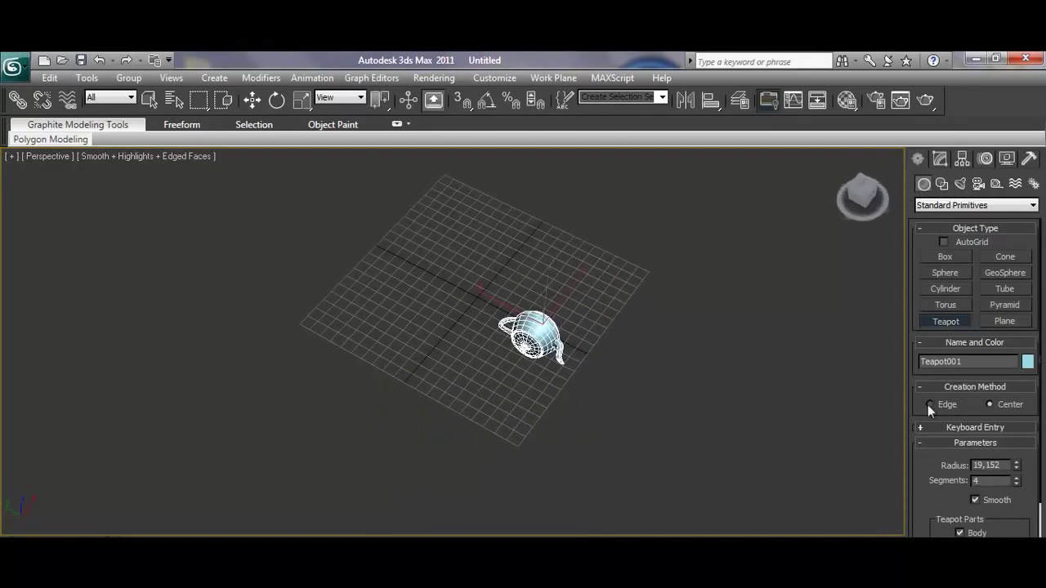
Create a larger second teapot, exit creation, and reframe both teapots with nothing selected
drag(425, 289, 478, 336)
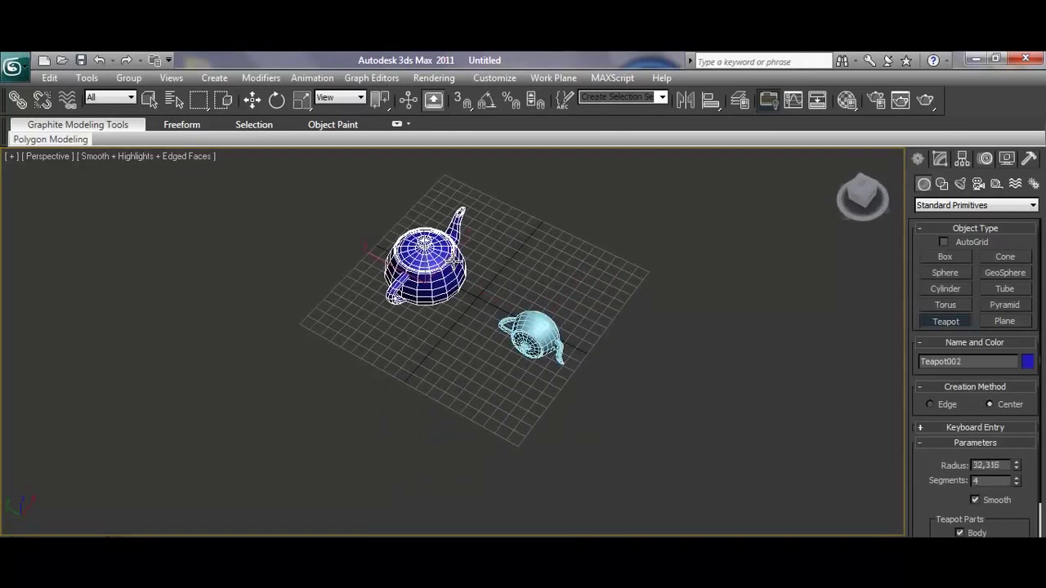
right_click(479, 336)
mouse_move(478, 369)
alt+middle_down()
mouse_move(528, 320)
mouse_move(535, 357)
alt+middle_up()
scroll(532, 328, up, 3)
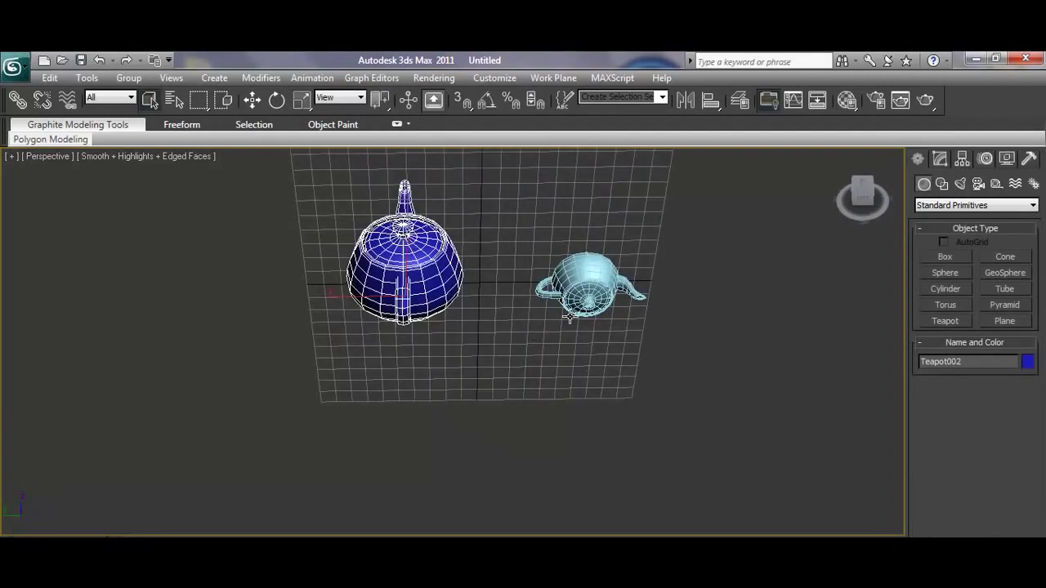
middle_drag(571, 317, 571, 383)
click(719, 372)
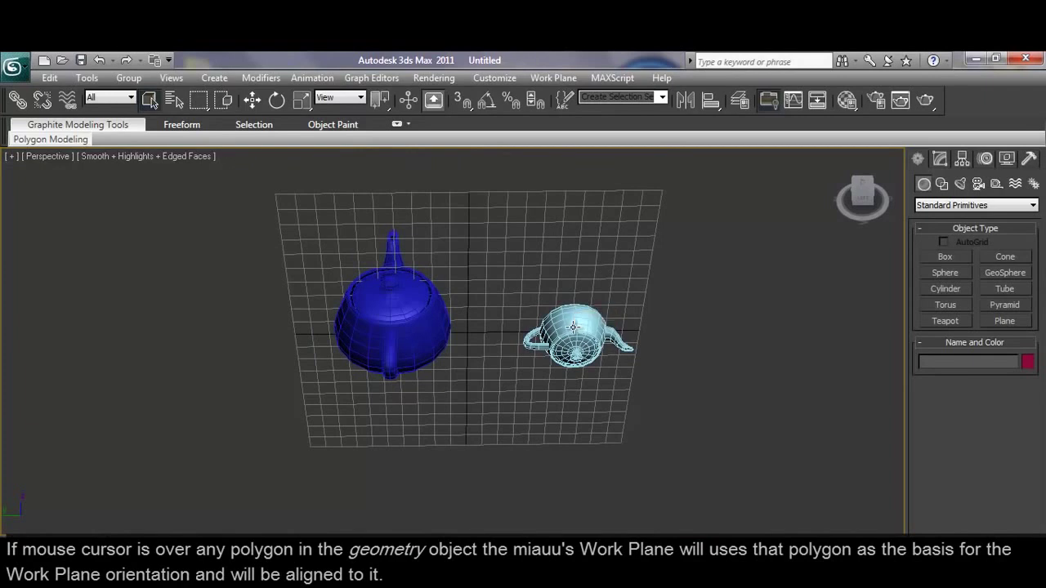
Align the work plane with Alt+W to polygons on the light-blue and blue teapots in turn
key(alt+w)
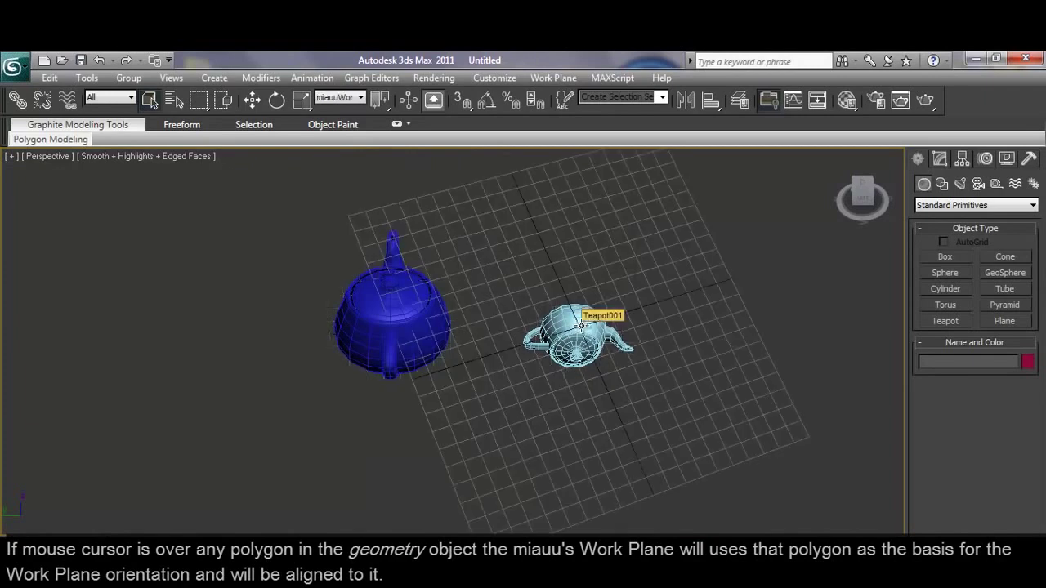
key(alt+w)
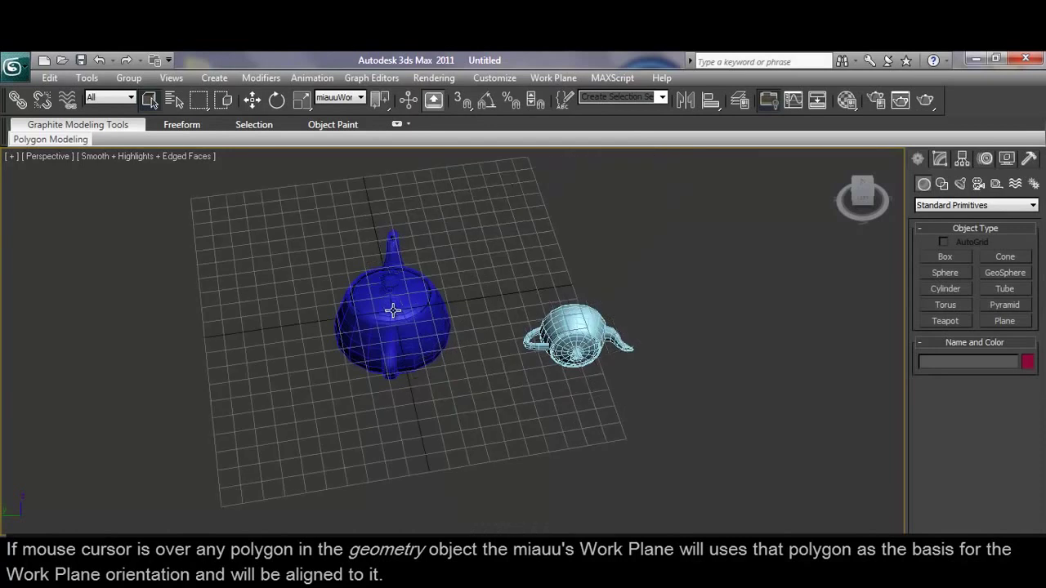
key(alt+w)
mouse_move(662, 346)
alt+middle_down()
mouse_move(492, 237)
mouse_move(488, 205)
mouse_move(646, 397)
alt+middle_up()
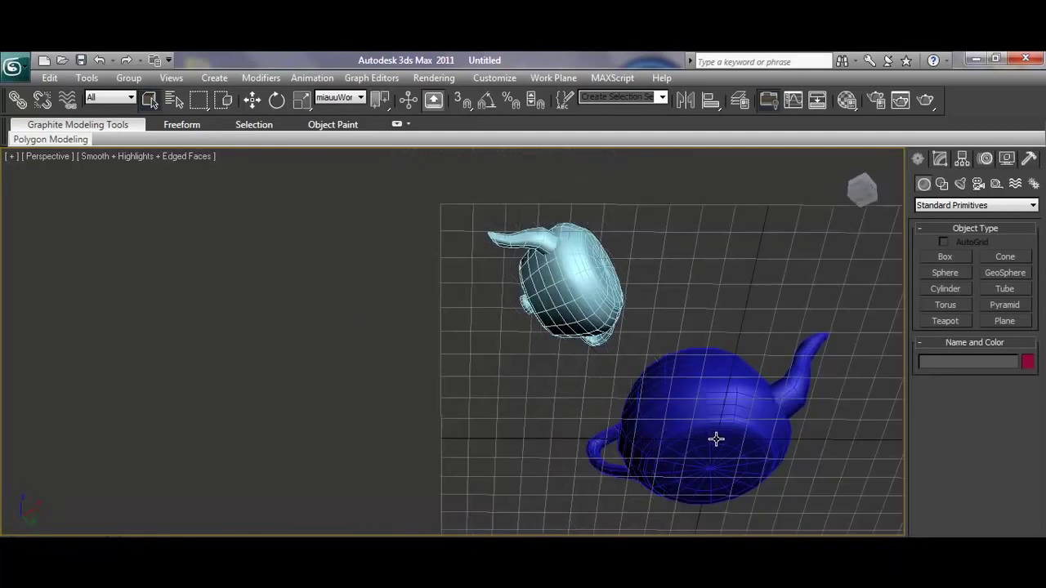
click(606, 283)
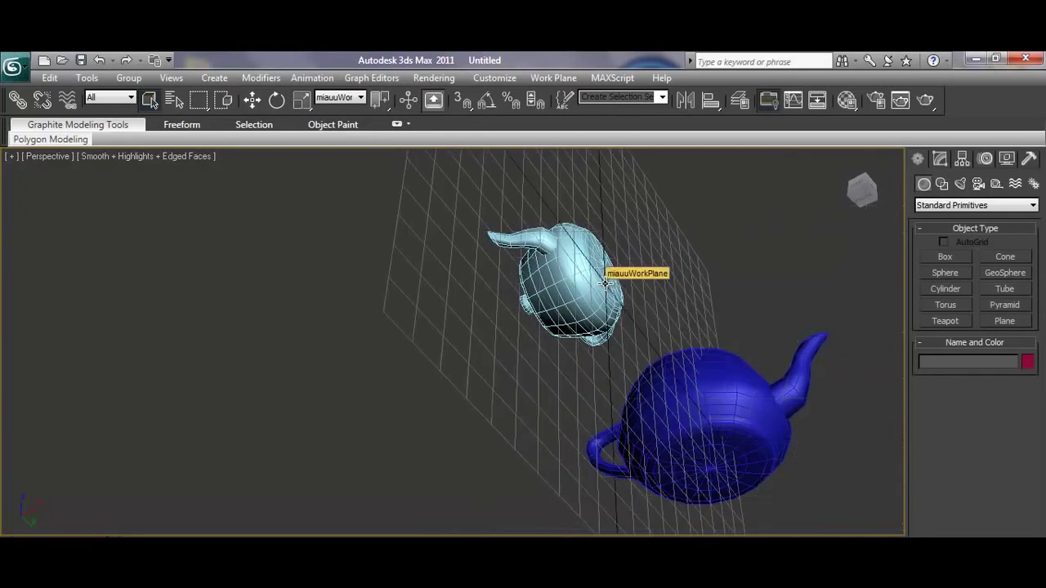
scroll(527, 338, down, 3)
scroll(513, 334, down, 3)
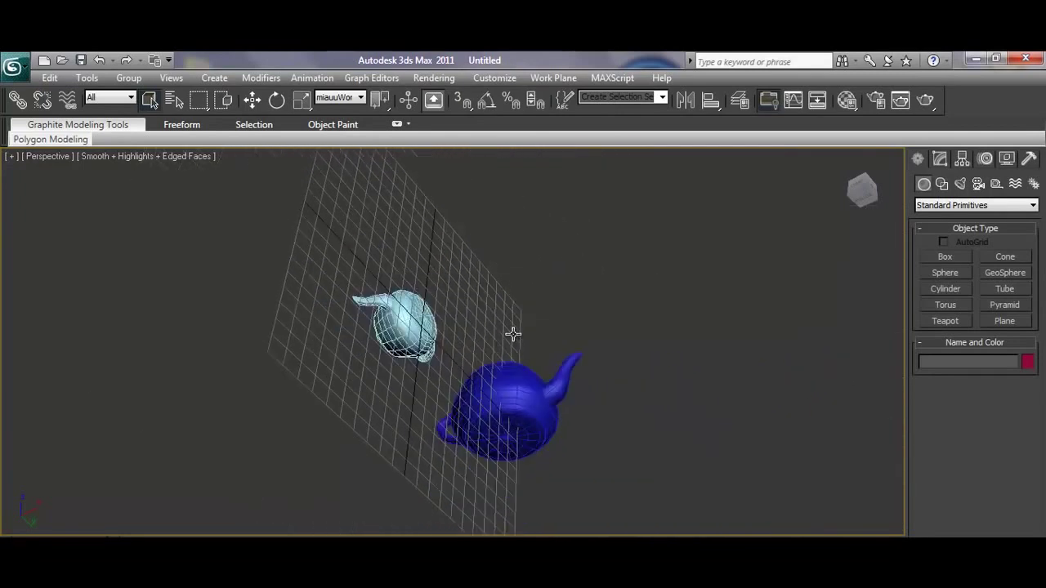
scroll(513, 333, down, 2)
mouse_move(514, 334)
alt+middle_down()
mouse_move(563, 363)
mouse_move(677, 378)
alt+middle_up()
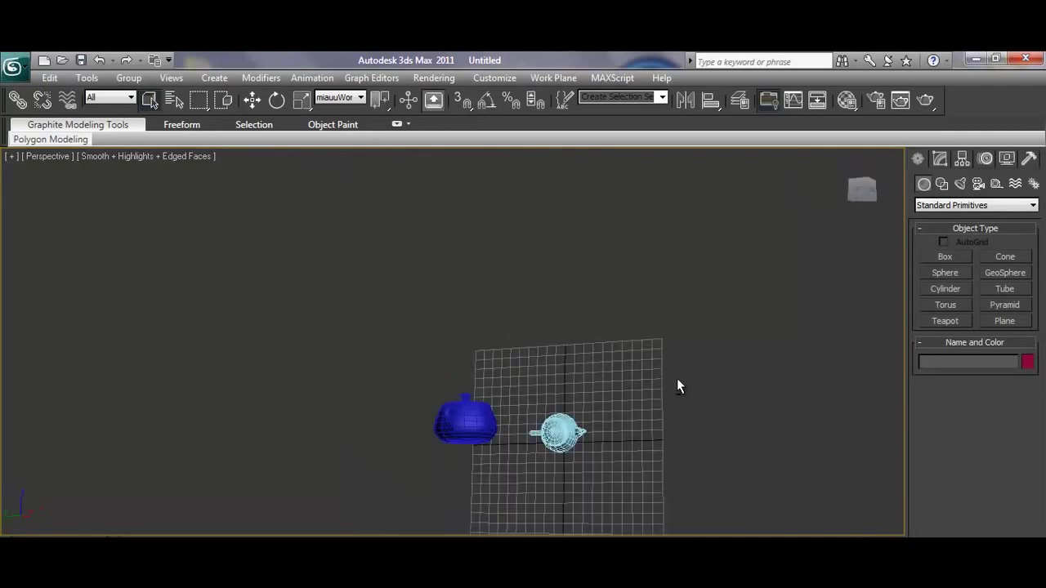
Align the work plane to the light-blue teapot's centre, then between both teapots
click(453, 396)
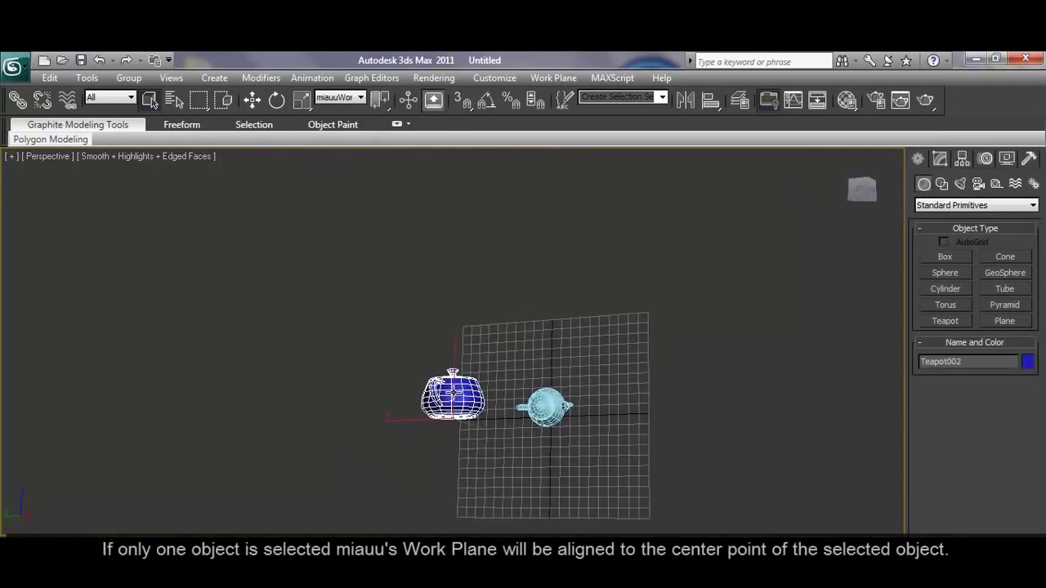
click(546, 407)
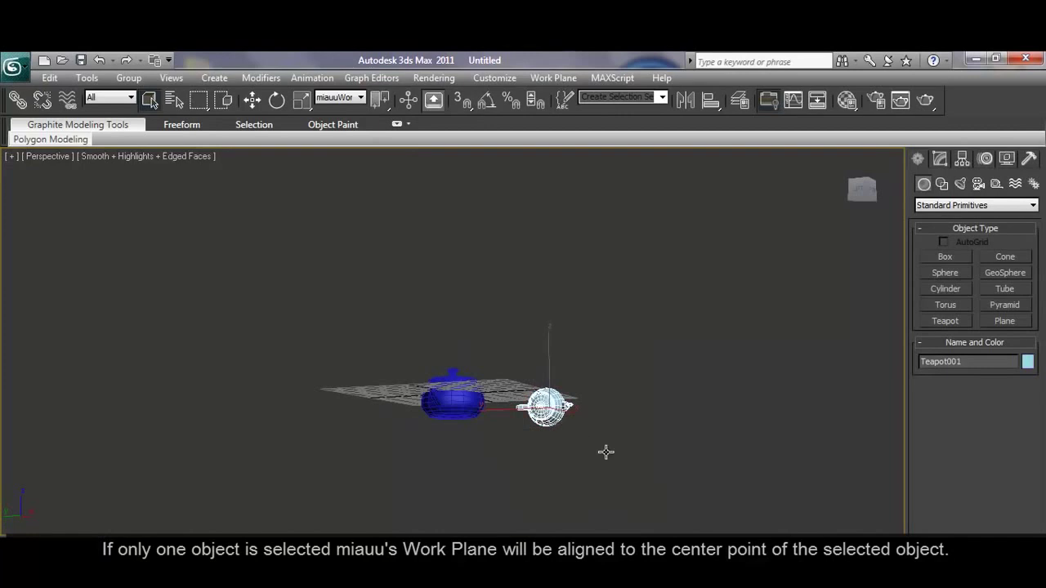
drag(624, 456, 421, 347)
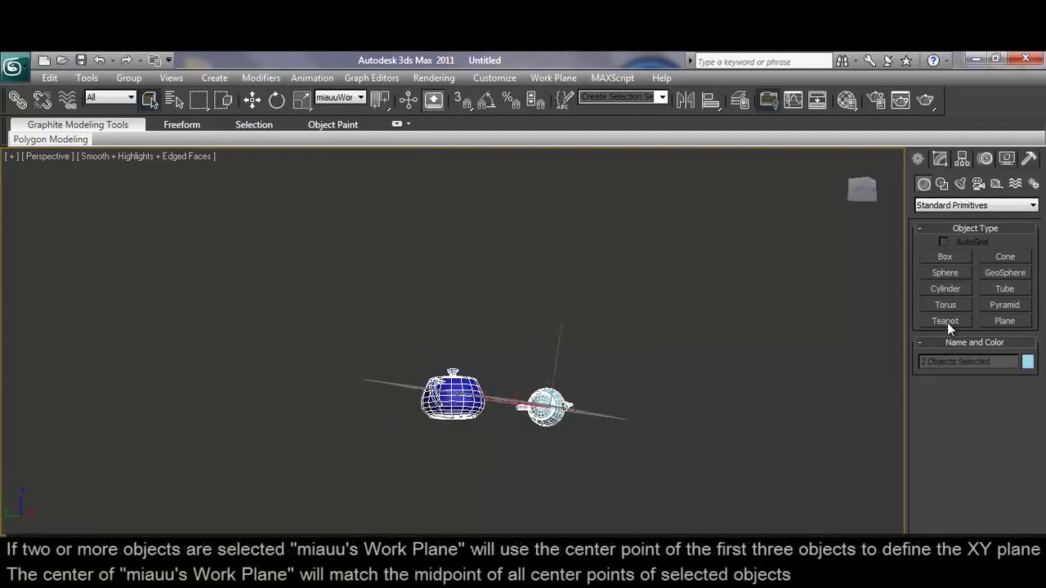
Create a green teapot and a small grey teapot on the grid
click(945, 321)
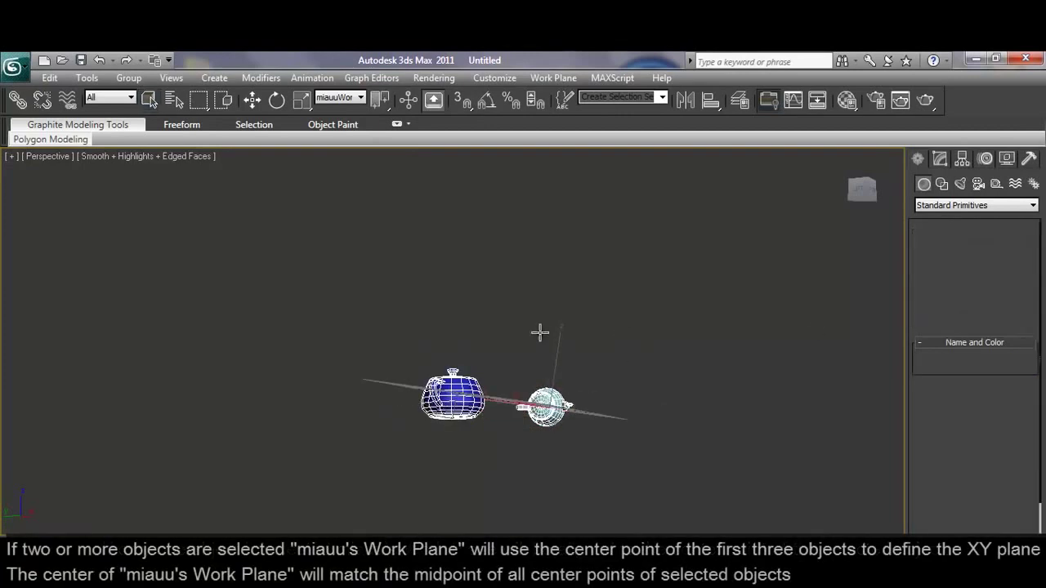
alt+middle_drag(533, 330, 540, 398)
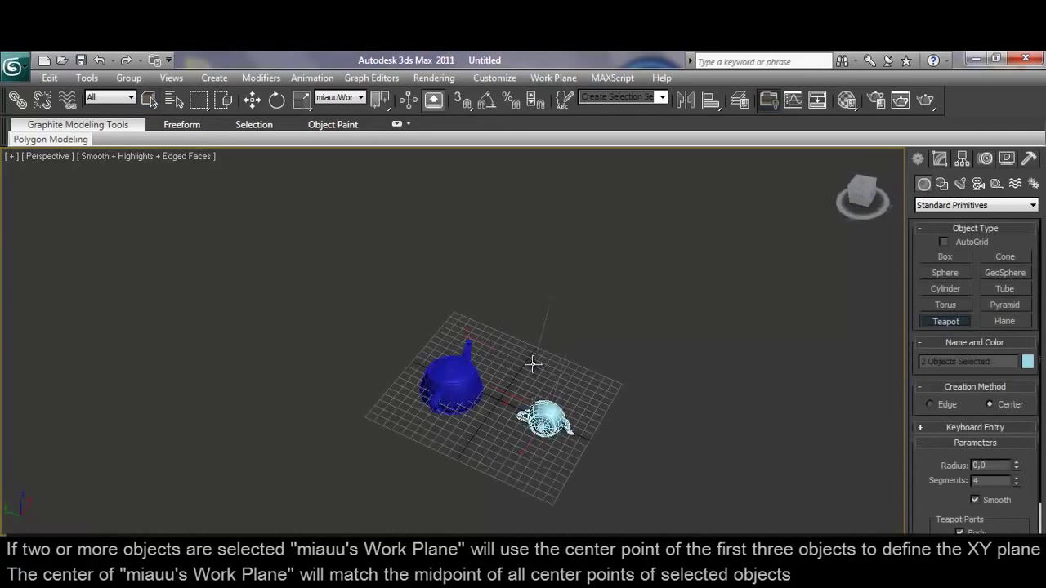
drag(532, 358, 568, 350)
drag(399, 406, 413, 411)
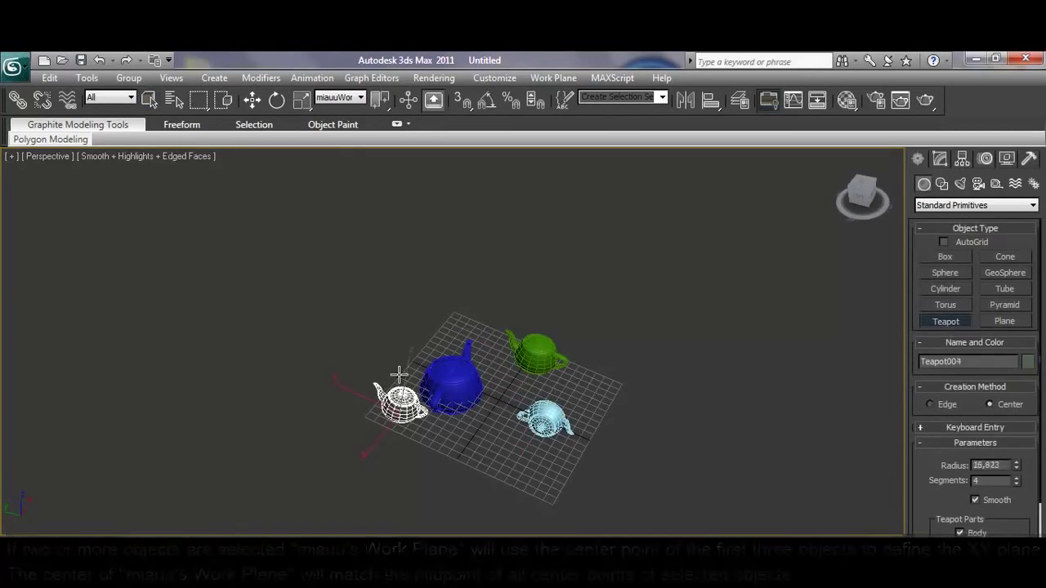
right_click(360, 299)
Select all four teapots to align the work plane to their centres, then deselect and reframe
drag(353, 284, 573, 462)
alt+click(574, 462)
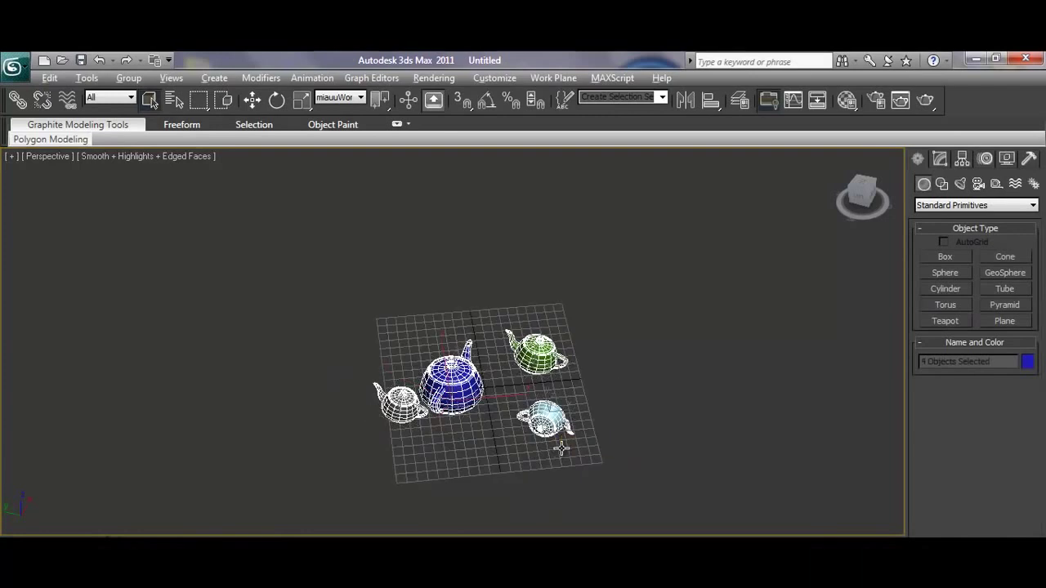
alt+middle_drag(560, 452, 607, 407)
click(616, 374)
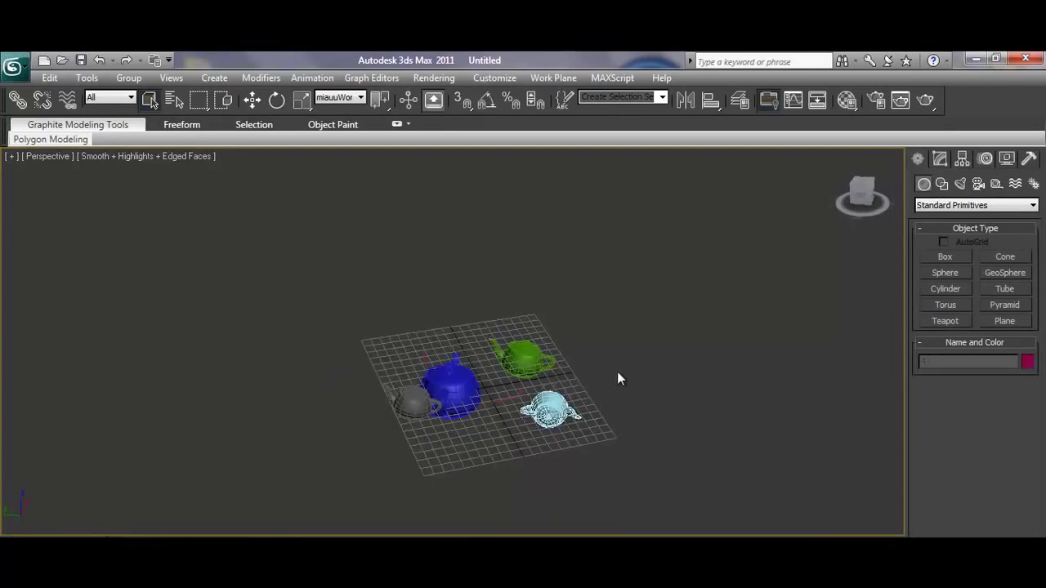
scroll(497, 365, up, 2)
scroll(515, 373, up, 2)
middle_drag(514, 373, 495, 333)
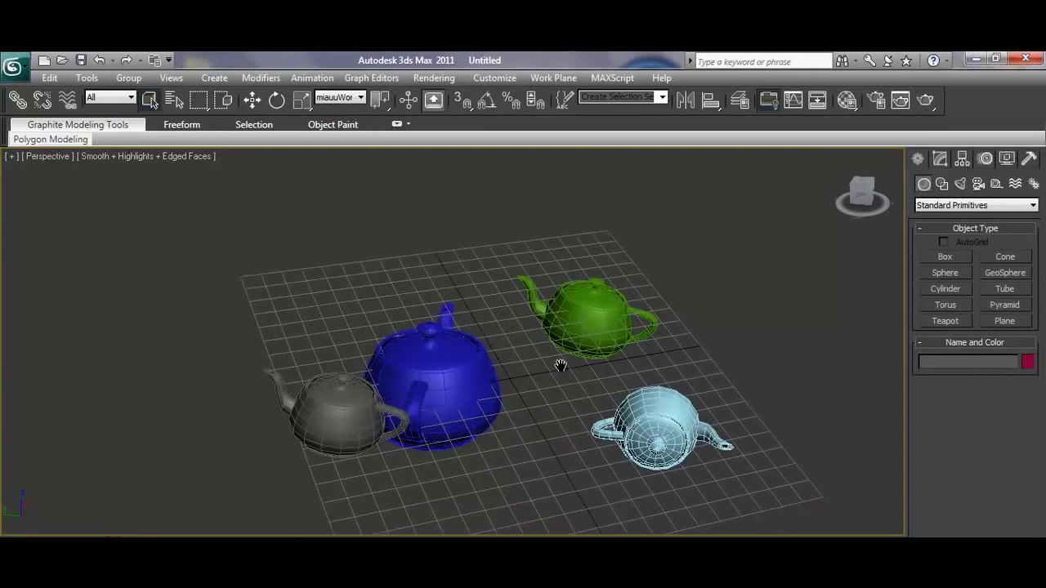
Turn off the work plane, then align it through points on the light-blue, green and blue teapots
click(549, 78)
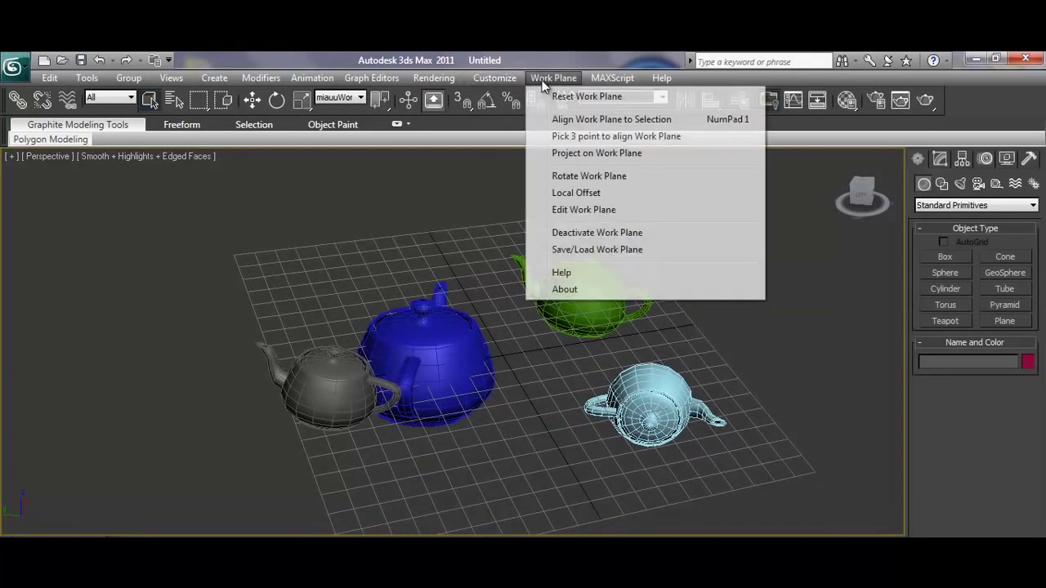
click(585, 232)
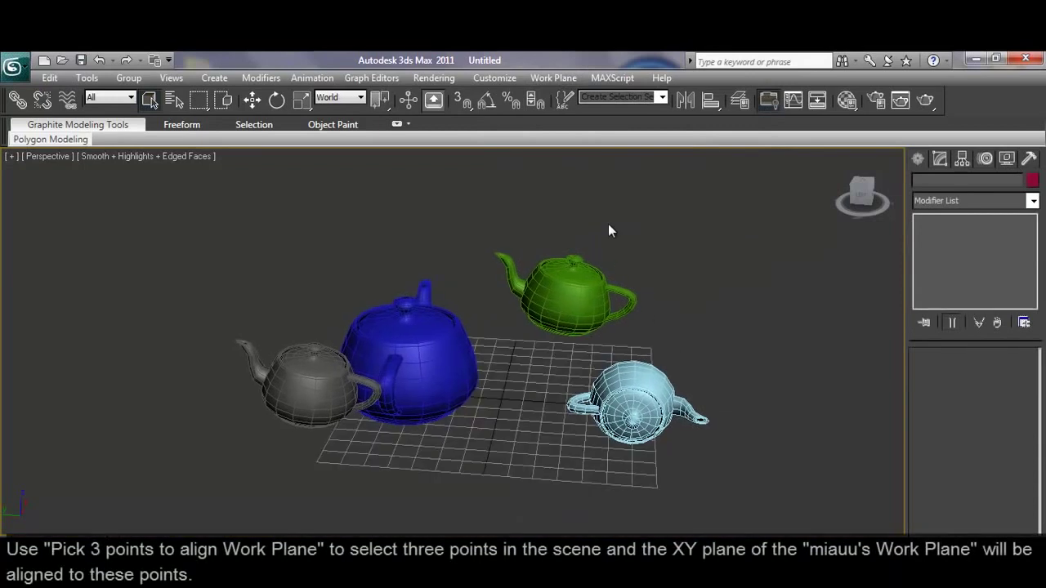
click(553, 78)
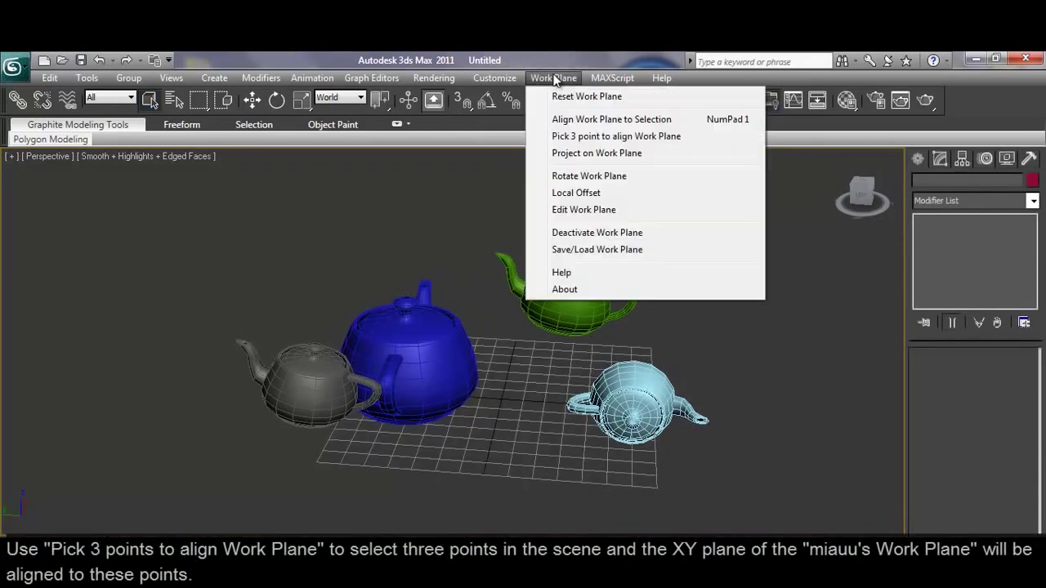
click(572, 136)
click(629, 419)
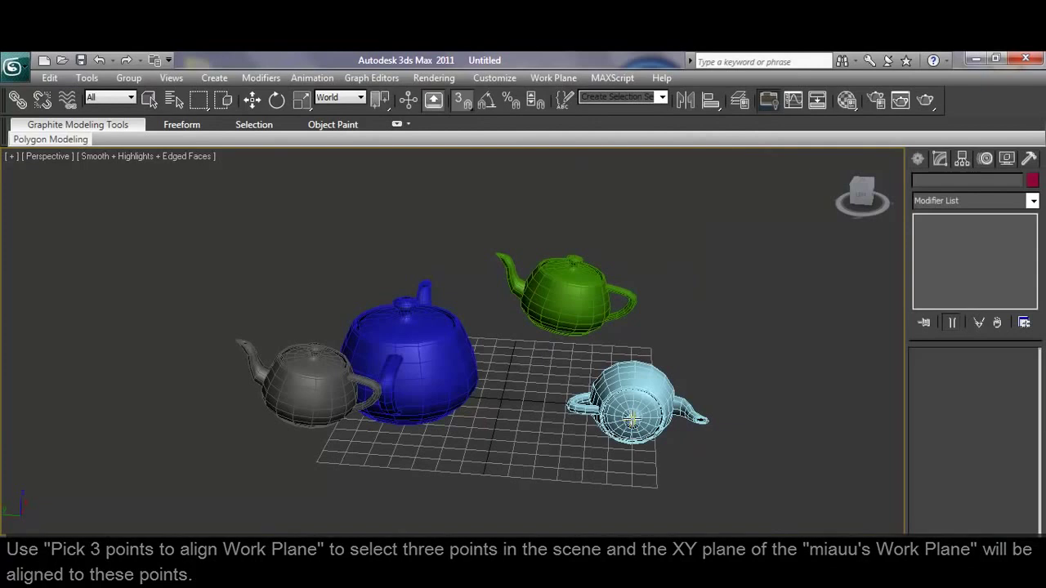
click(575, 260)
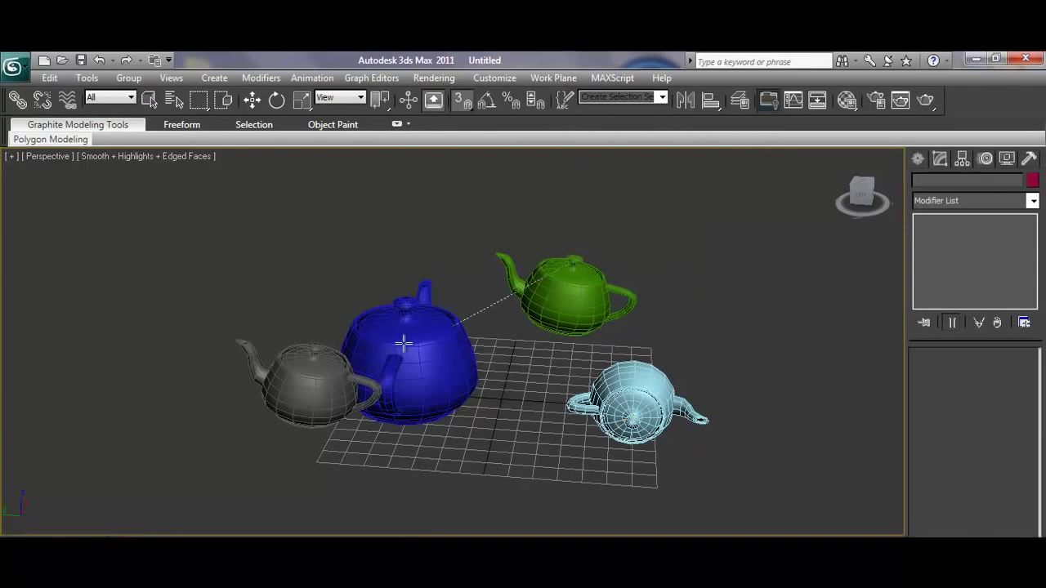
click(310, 351)
click(397, 356)
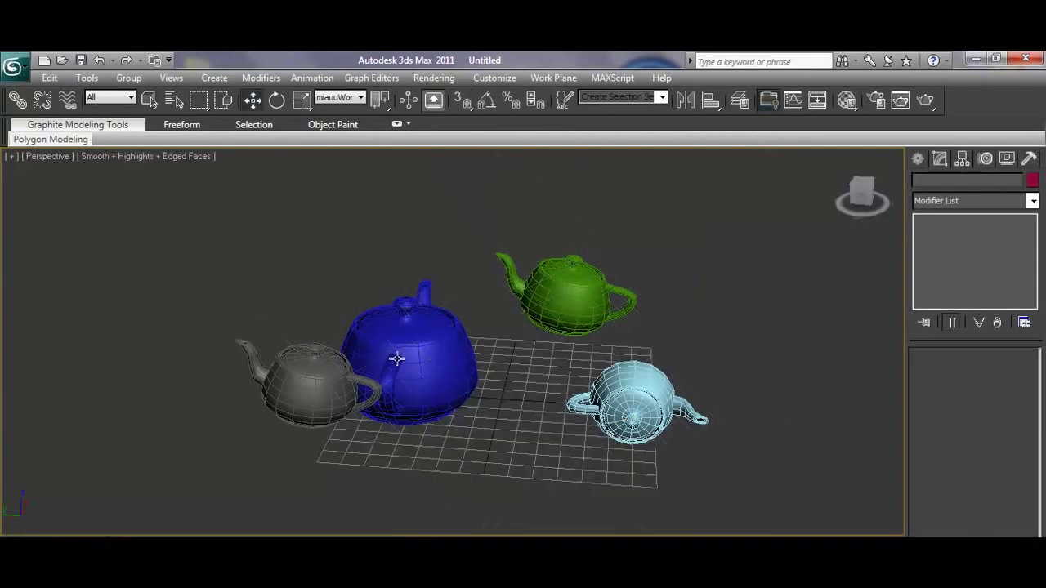
mouse_move(572, 374)
middle_down()
mouse_move(434, 337)
mouse_move(394, 357)
middle_up()
Realign the work plane through three more points picked on the teapots
click(550, 81)
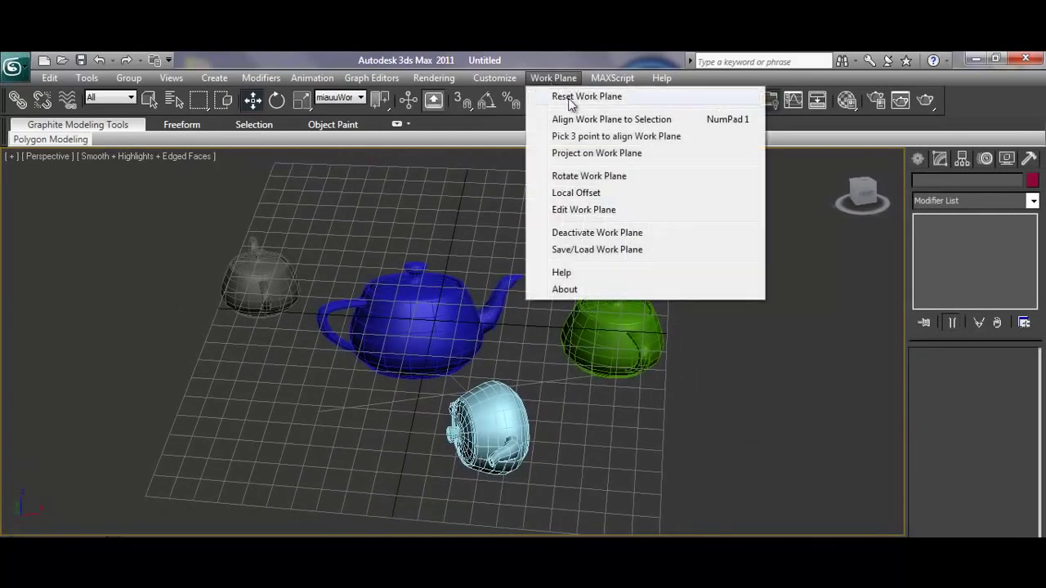
click(612, 137)
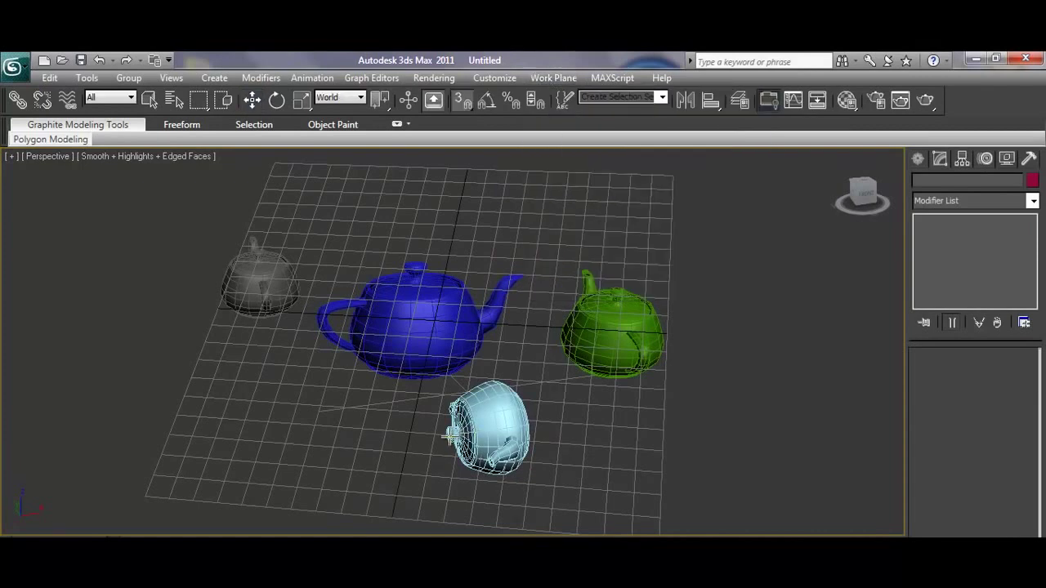
click(490, 404)
click(588, 360)
click(418, 265)
alt+middle_drag(595, 378, 605, 304)
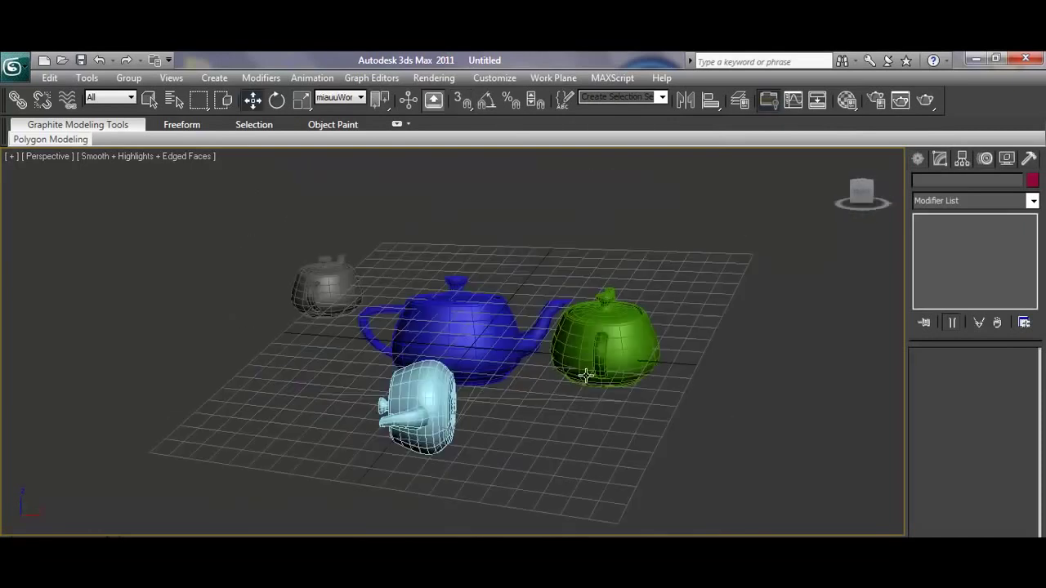
Convert the green teapot to an Editable Poly and align the work plane to a lid-top vertex
click(605, 304)
right_click(601, 303)
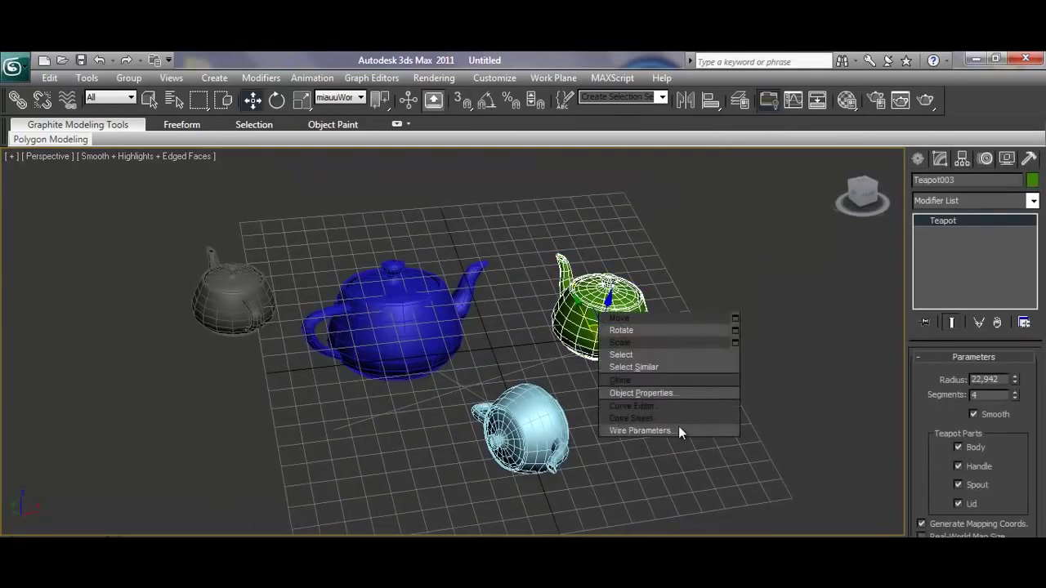
mouse_move(629, 443)
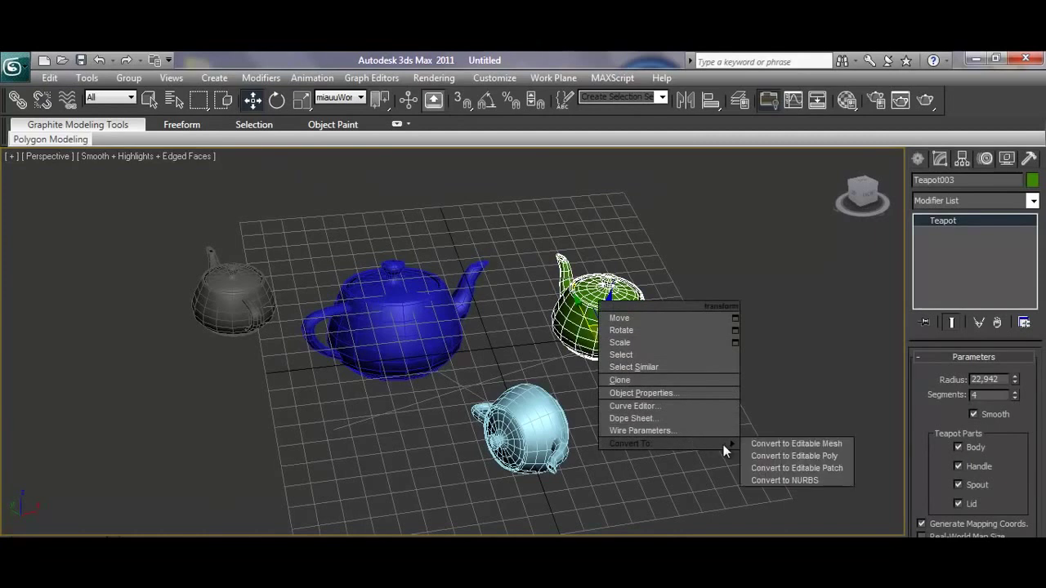
click(801, 453)
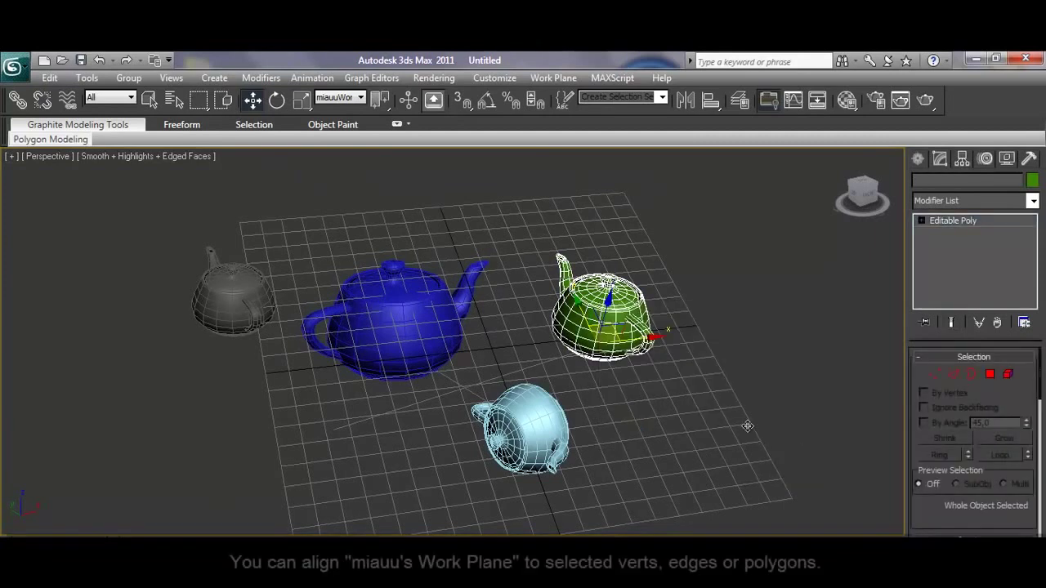
click(937, 373)
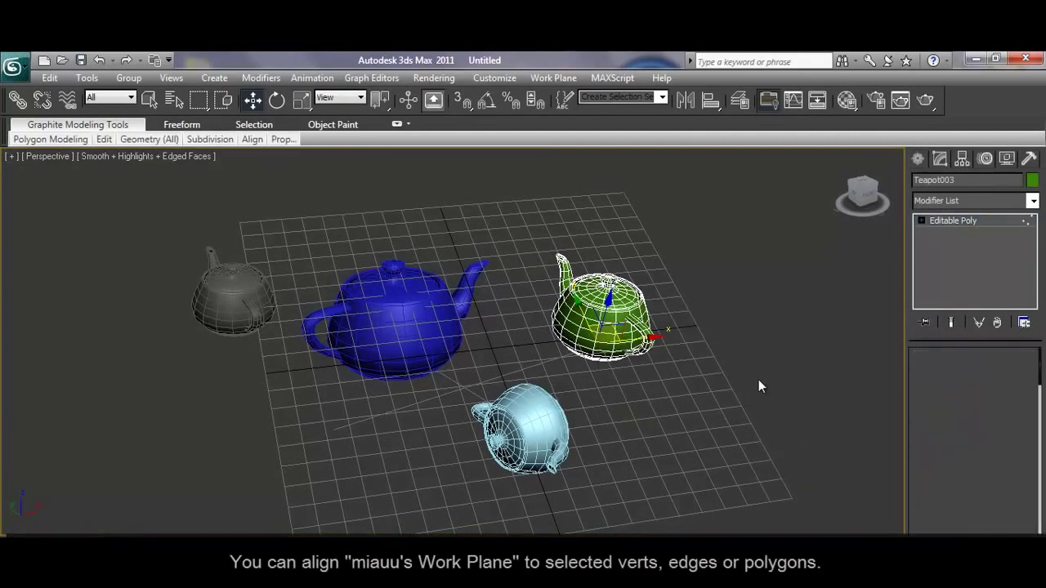
click(607, 275)
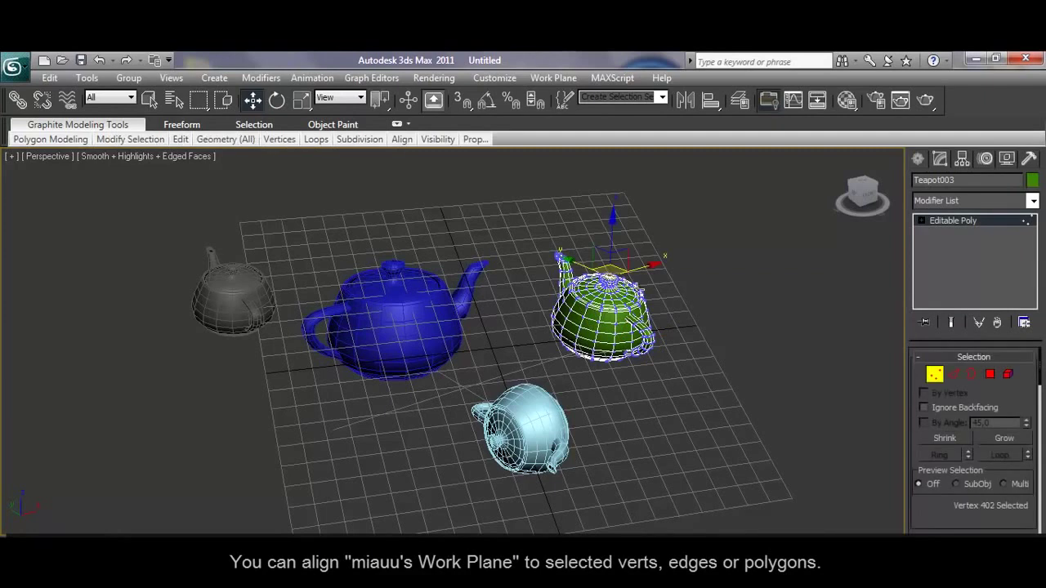
key(alt+w)
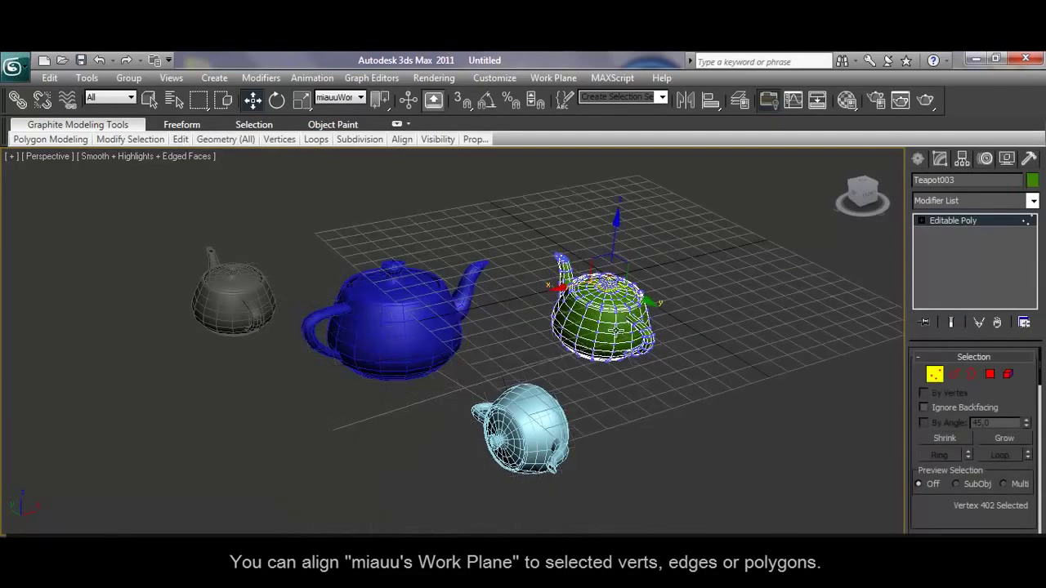
Tilt the work plane to three selected green-teapot vertices, then return to object level
click(598, 333)
scroll(653, 325, up, 1)
scroll(653, 325, up, 1)
scroll(637, 335, up, 3)
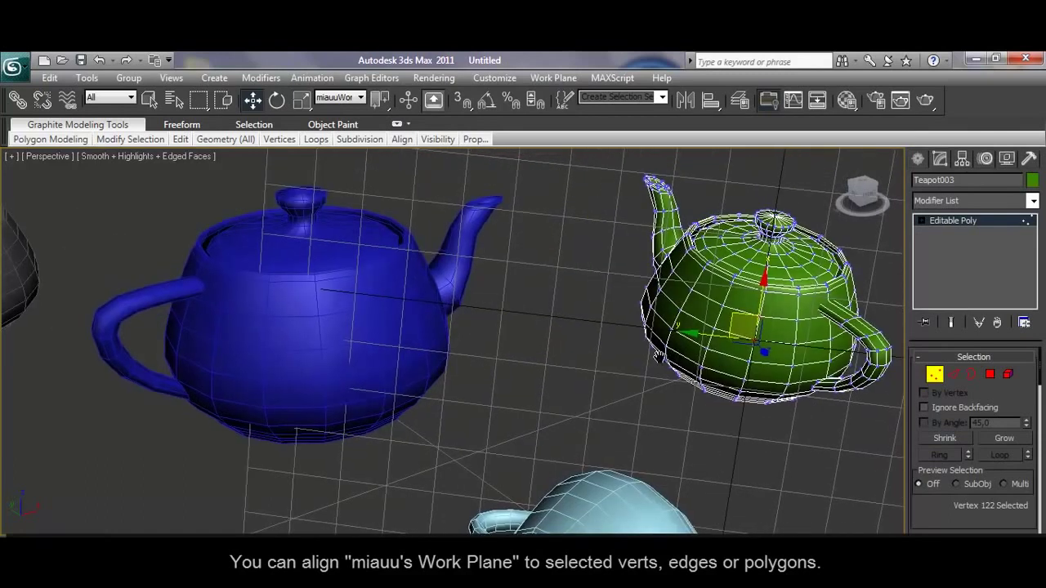
middle_drag(658, 355, 562, 357)
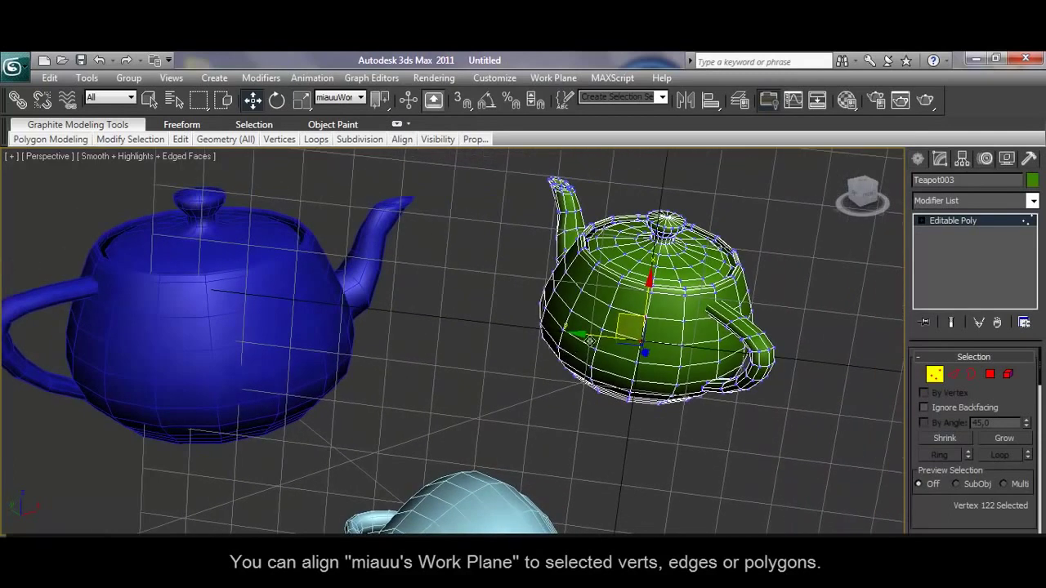
click(555, 291)
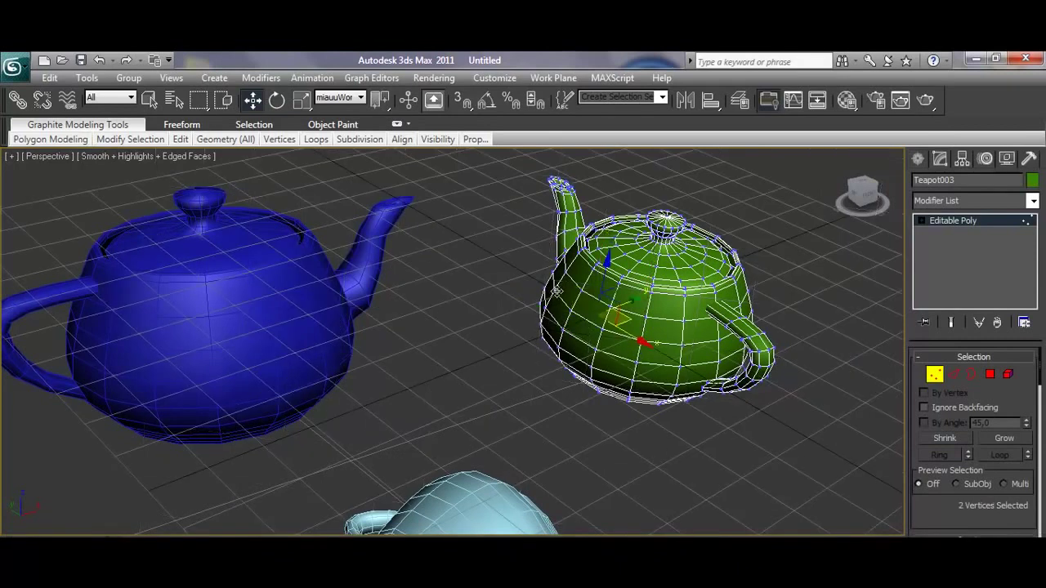
mouse_move(691, 317)
alt+middle_down()
mouse_move(714, 282)
mouse_move(677, 280)
alt+middle_up()
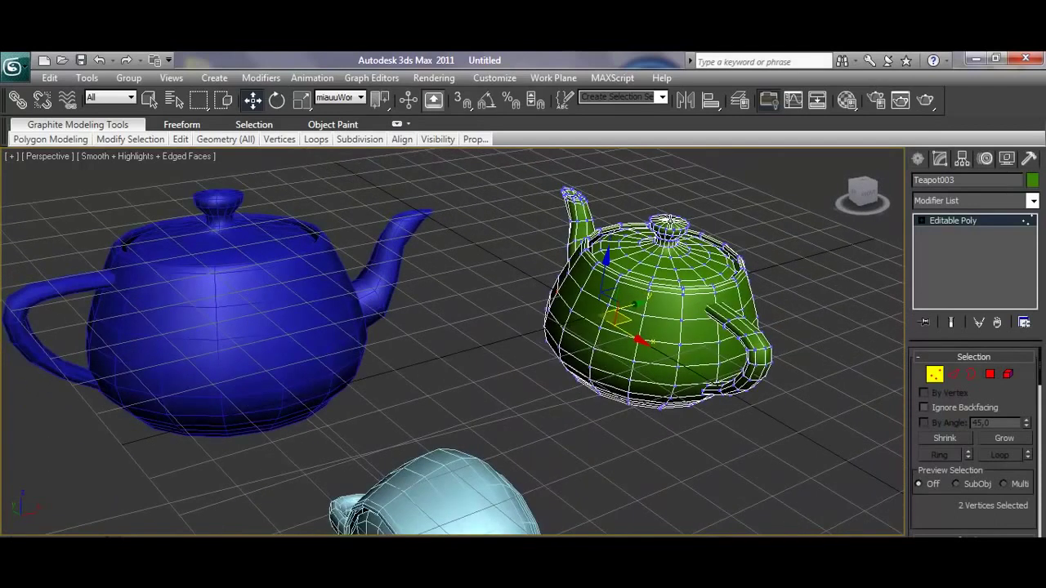
ctrl+click(669, 219)
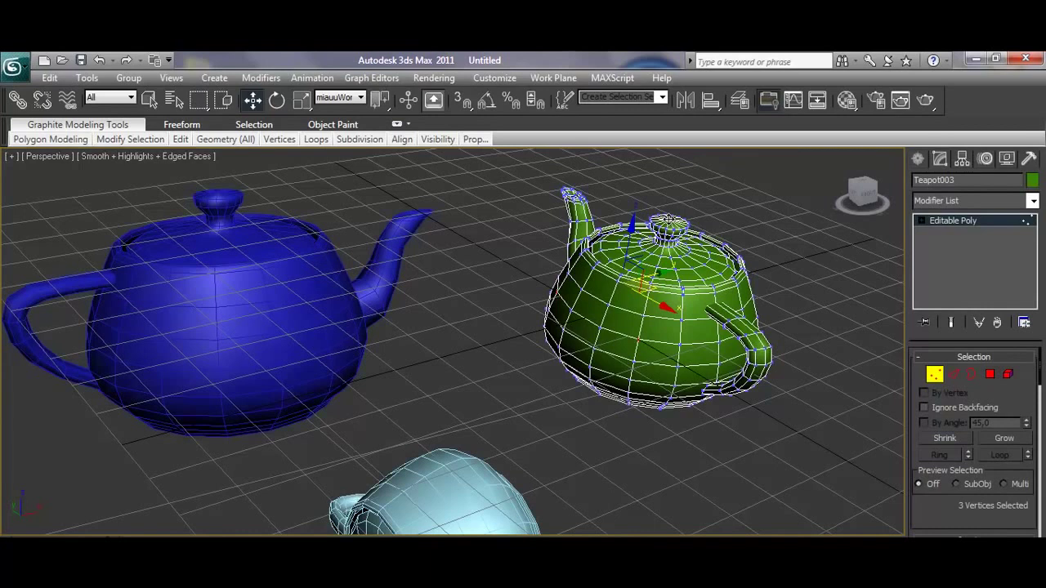
mouse_move(613, 266)
alt+middle_down()
mouse_move(622, 258)
mouse_move(745, 280)
alt+middle_up()
scroll(620, 257, down, 5)
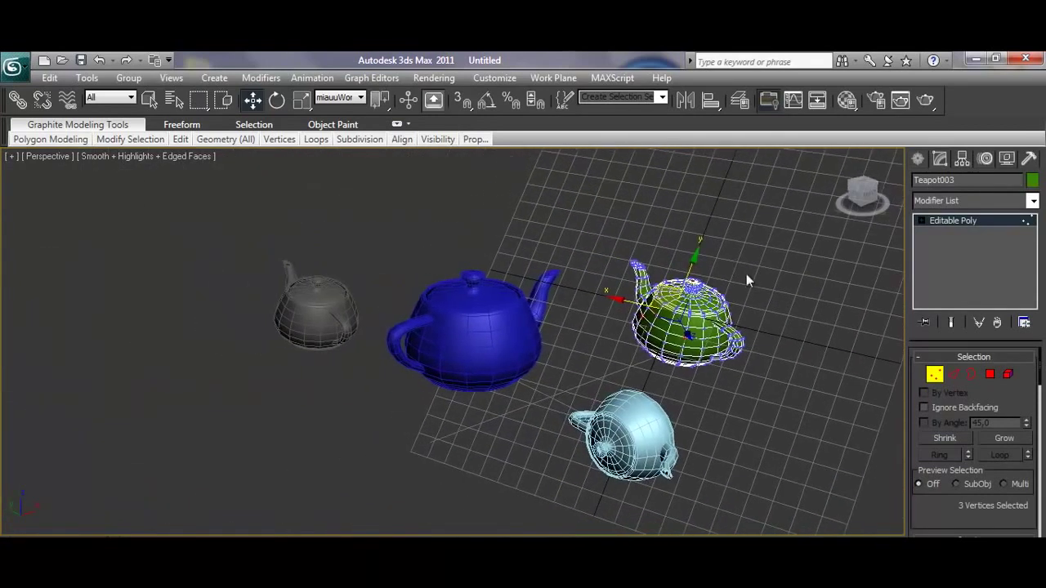
click(934, 374)
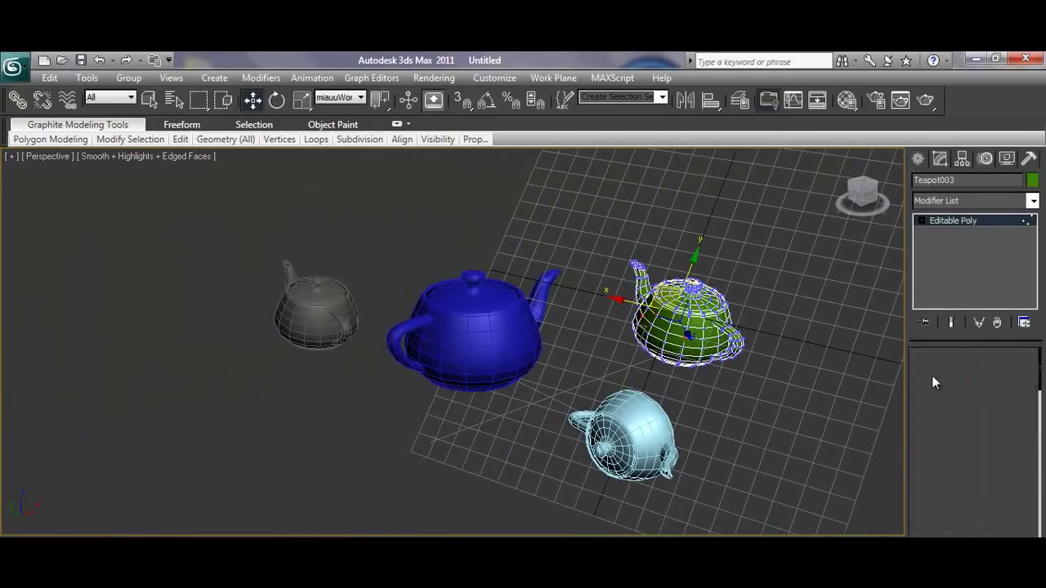
Convert the small grey teapot to an Editable Mesh from its right-click menu
click(324, 314)
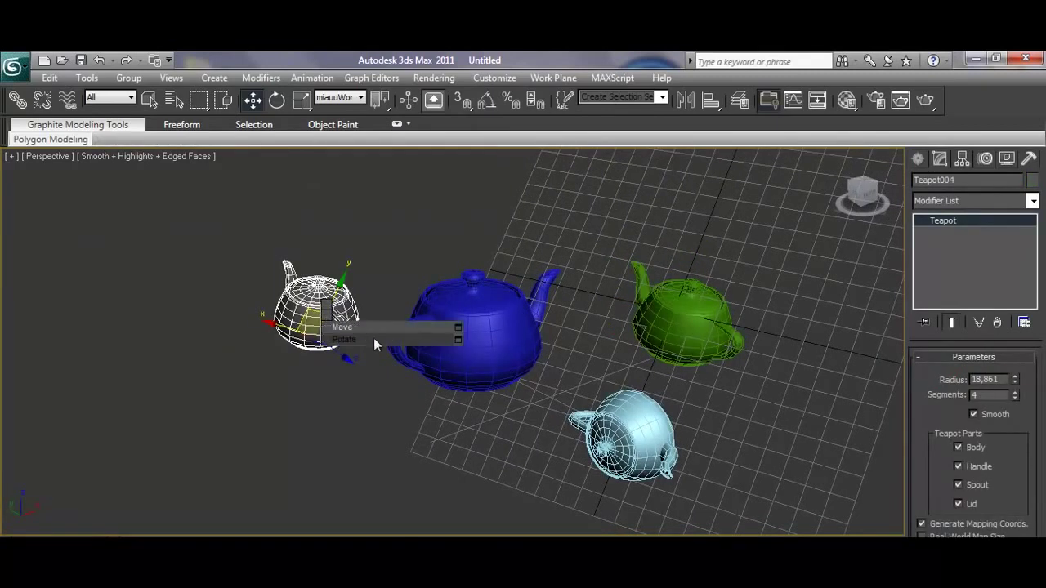
mouse_move(392, 452)
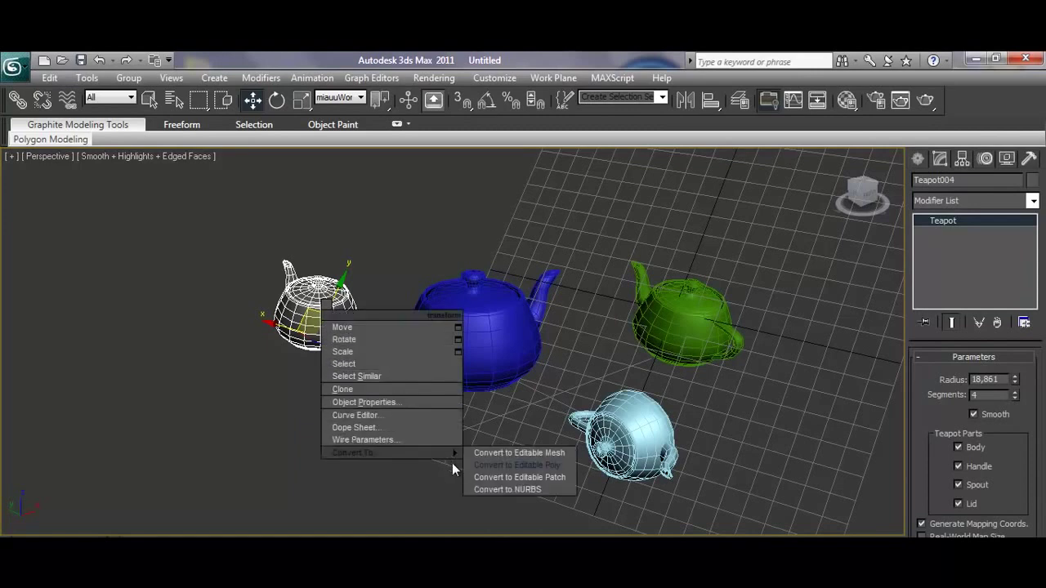
click(532, 453)
Select a vertex, then a side polygon, on the grey Editable Mesh teapot
alt+middle_drag(488, 431, 539, 350)
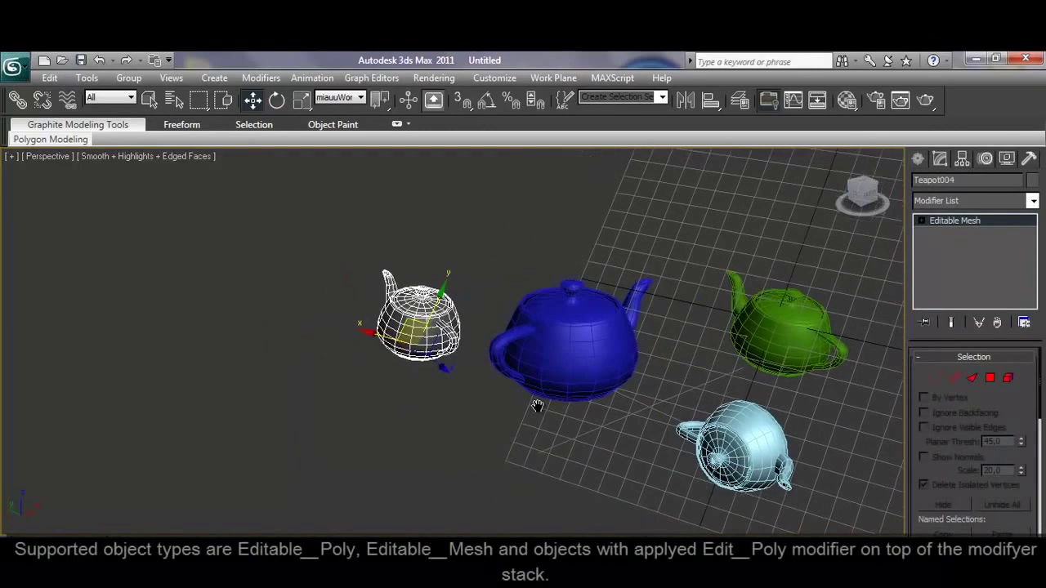
scroll(539, 350, up, 3)
scroll(521, 373, up, 2)
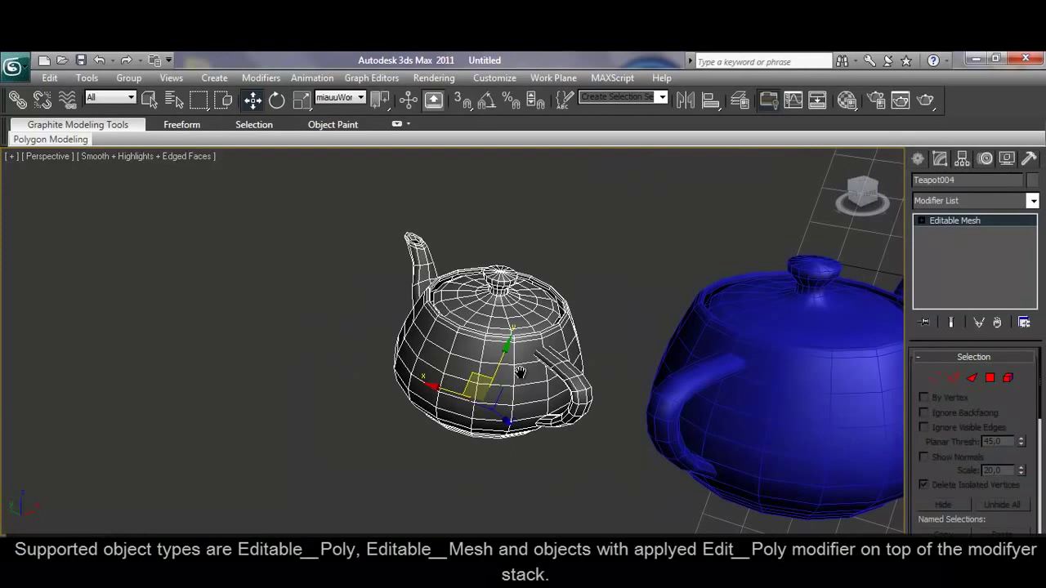
click(953, 378)
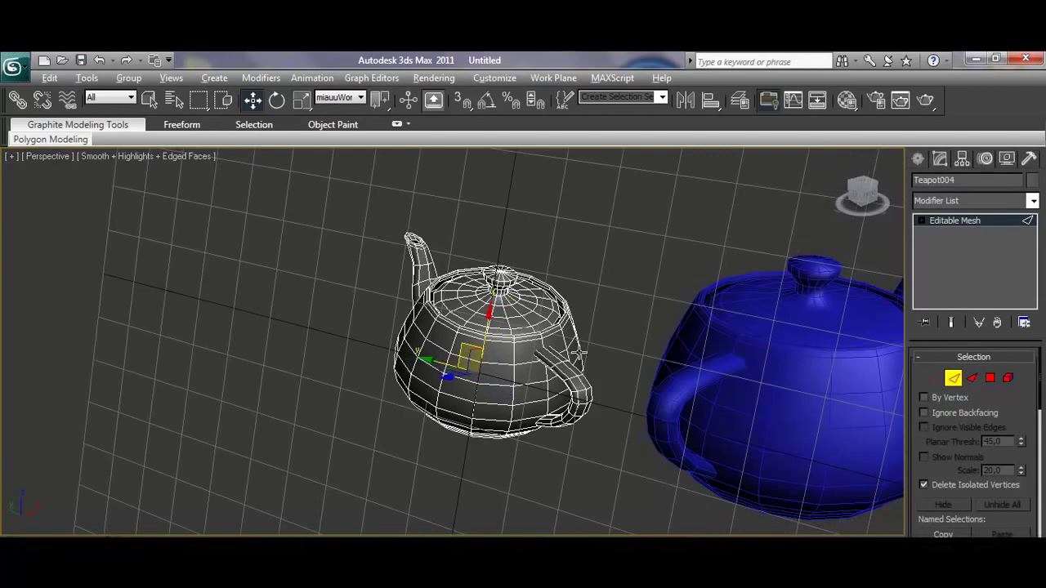
alt+middle_drag(578, 352, 489, 328)
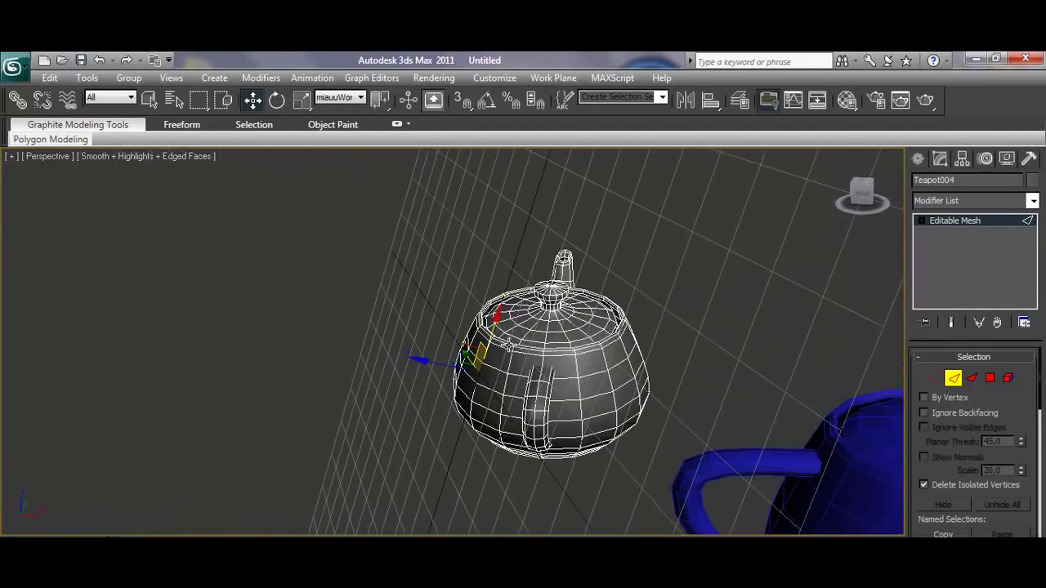
click(635, 377)
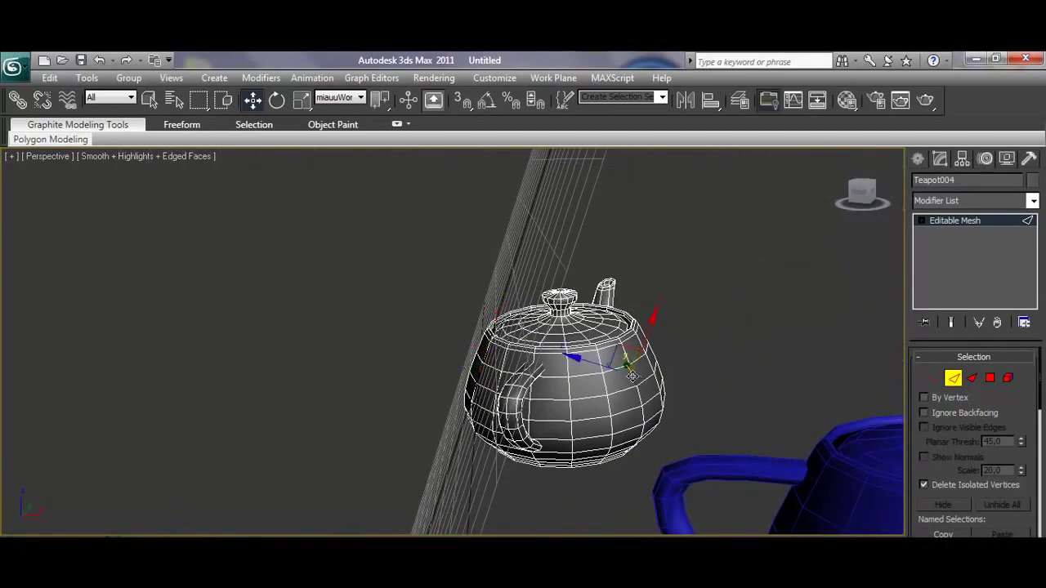
mouse_move(632, 376)
alt+middle_down()
mouse_move(670, 359)
mouse_move(667, 387)
mouse_move(681, 362)
alt+middle_up()
click(989, 380)
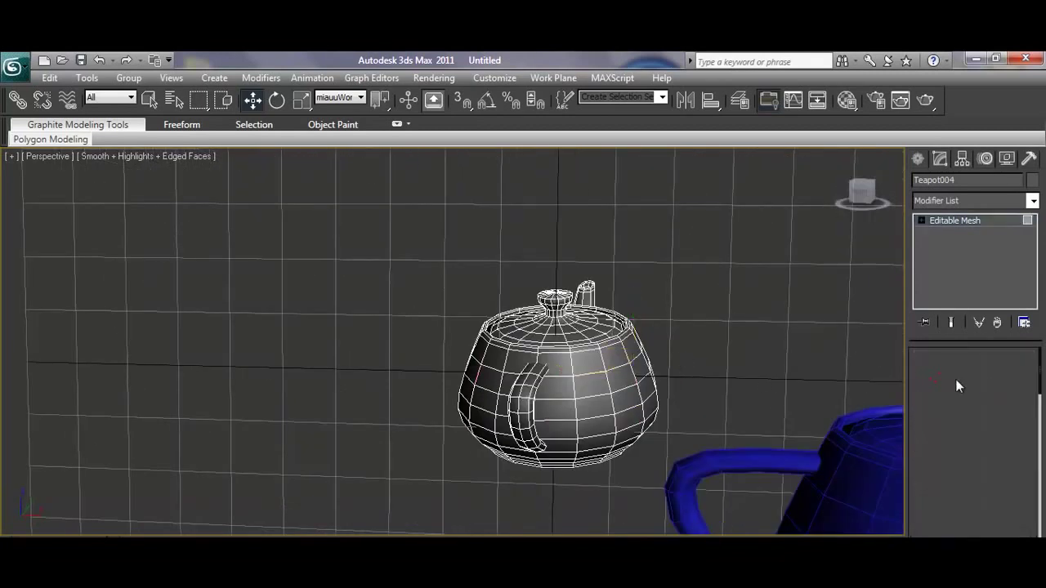
click(579, 359)
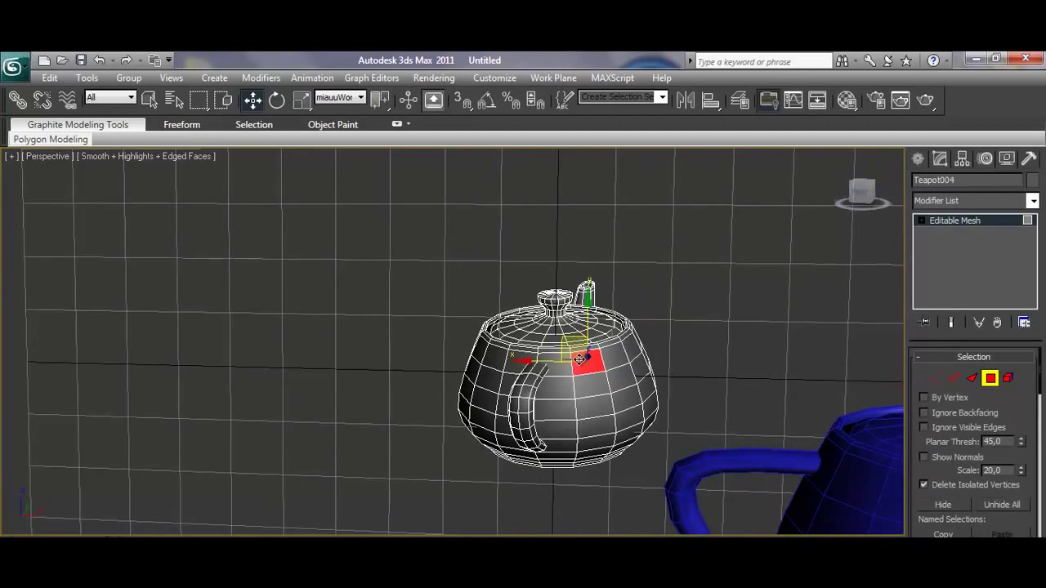
Select a wedge face on the lid knob top and align the work plane to it
alt+middle_drag(580, 360, 458, 394)
mouse_move(621, 375)
alt+middle_down()
mouse_move(605, 381)
mouse_move(588, 367)
alt+middle_up()
scroll(571, 360, up, 5)
click(545, 359)
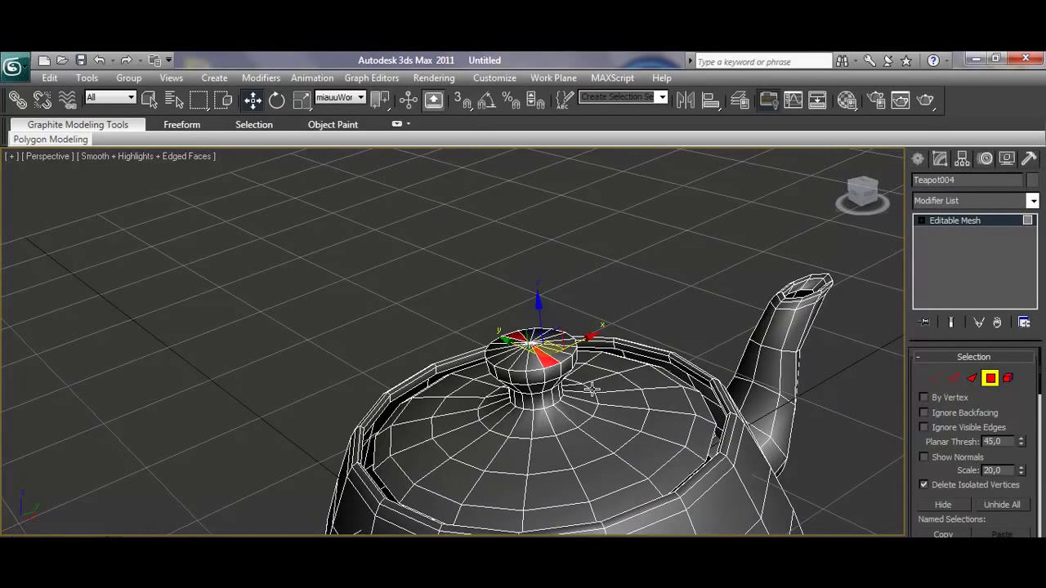
key(shift+7)
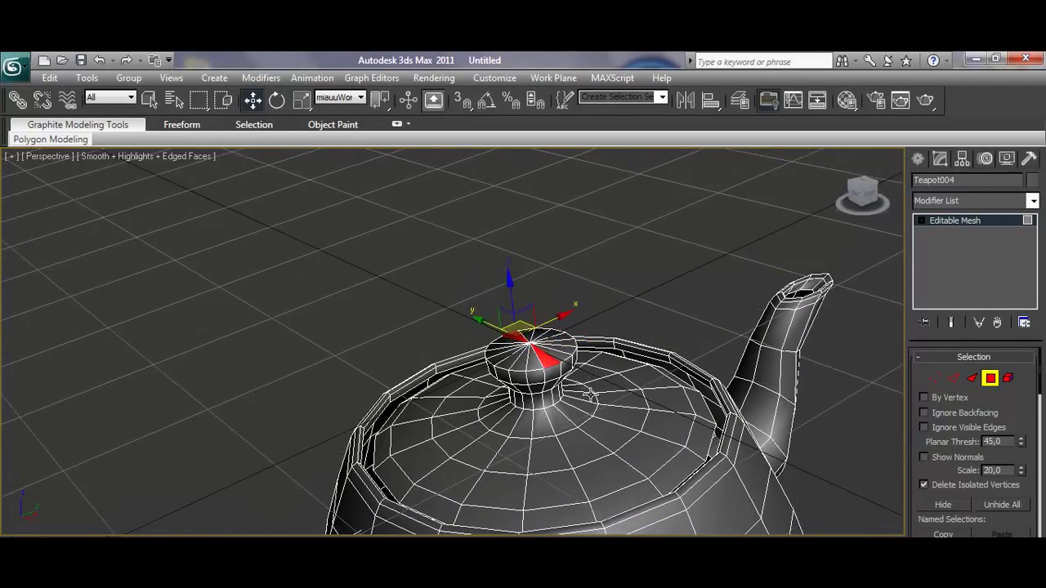
Select the grey teapot's whole lid element in Element mode
alt+middle_drag(579, 421, 622, 383)
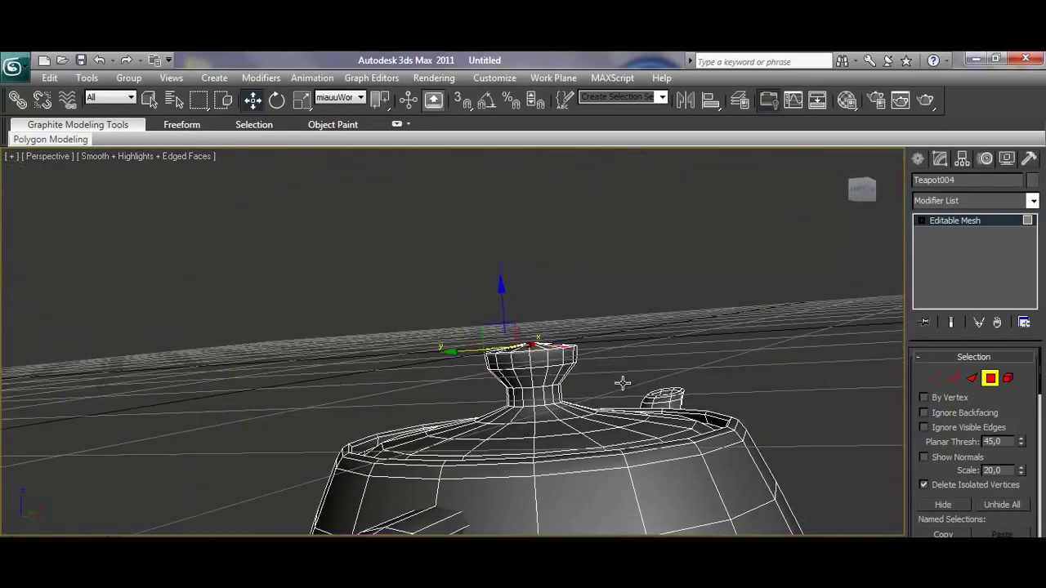
click(1008, 377)
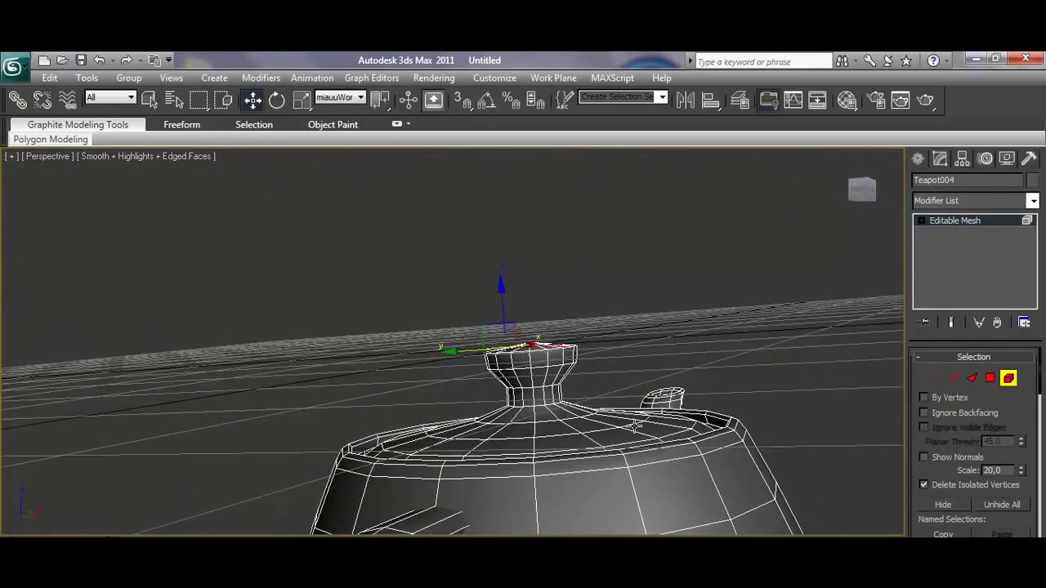
click(629, 426)
mouse_move(607, 391)
alt+middle_down()
mouse_move(626, 439)
mouse_move(616, 380)
alt+middle_up()
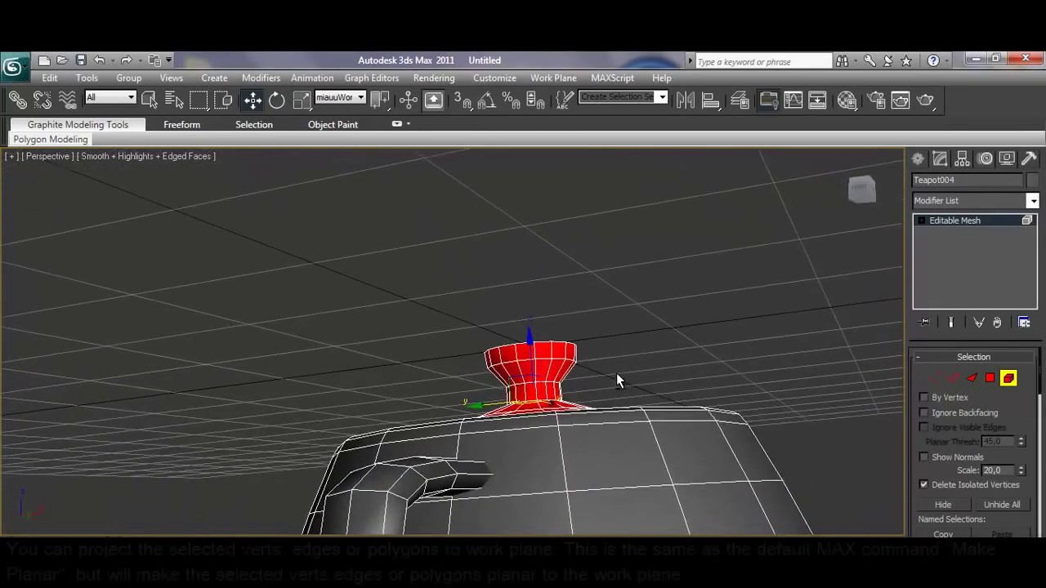
Project the lid onto the work plane, inspect it edge-on, then undo to restore it
click(559, 82)
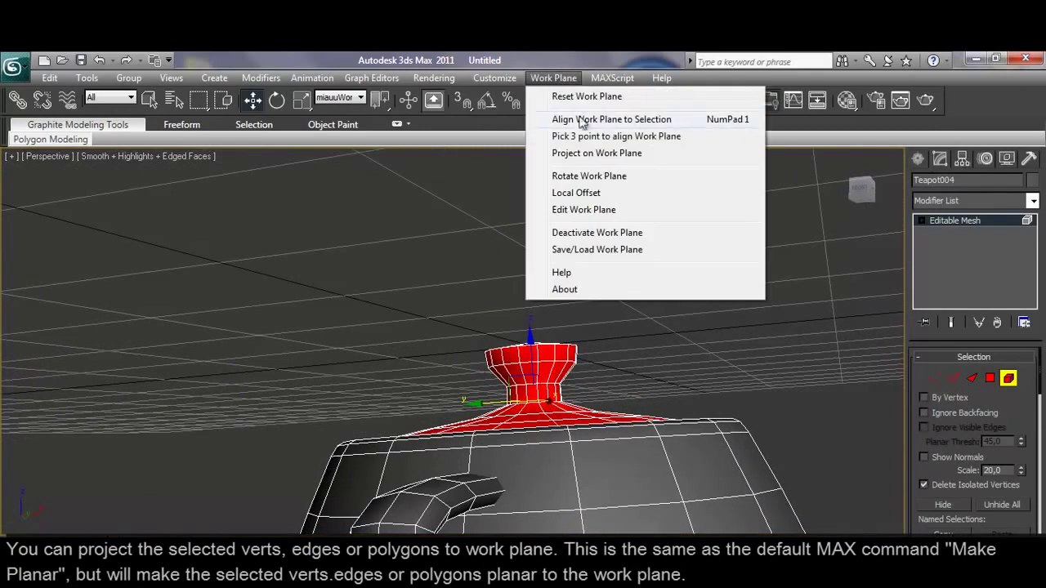
click(582, 154)
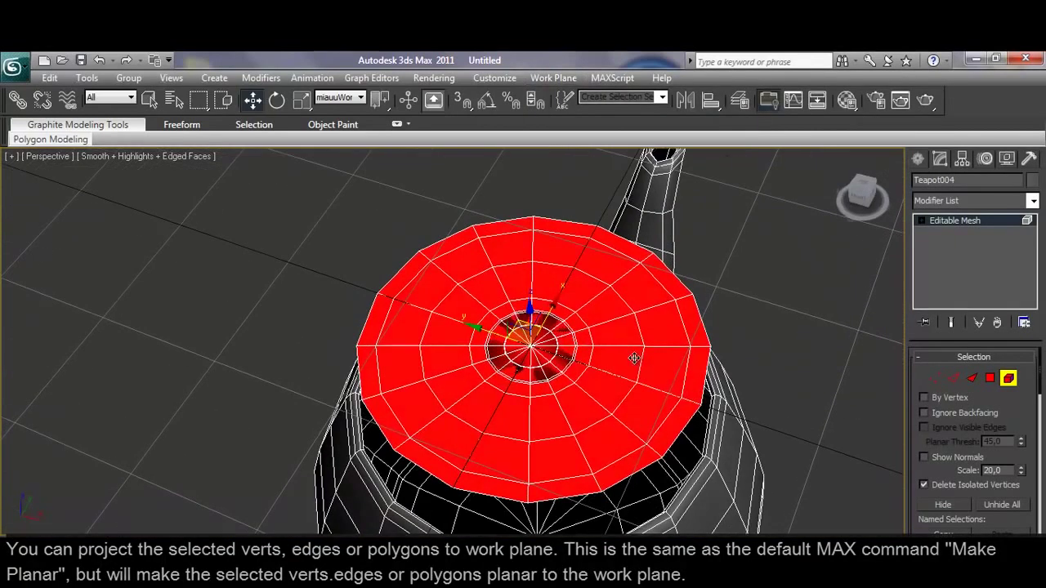
key(F2)
mouse_move(572, 288)
alt+middle_down()
mouse_move(508, 244)
mouse_move(658, 338)
mouse_move(687, 311)
alt+middle_up()
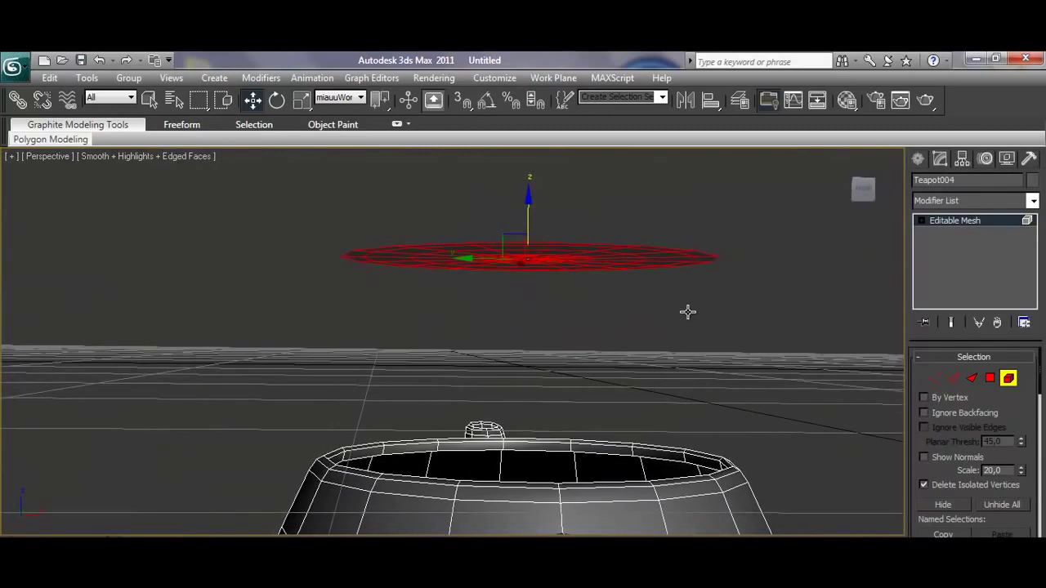
key(ctrl+z)
key(ctrl+z)
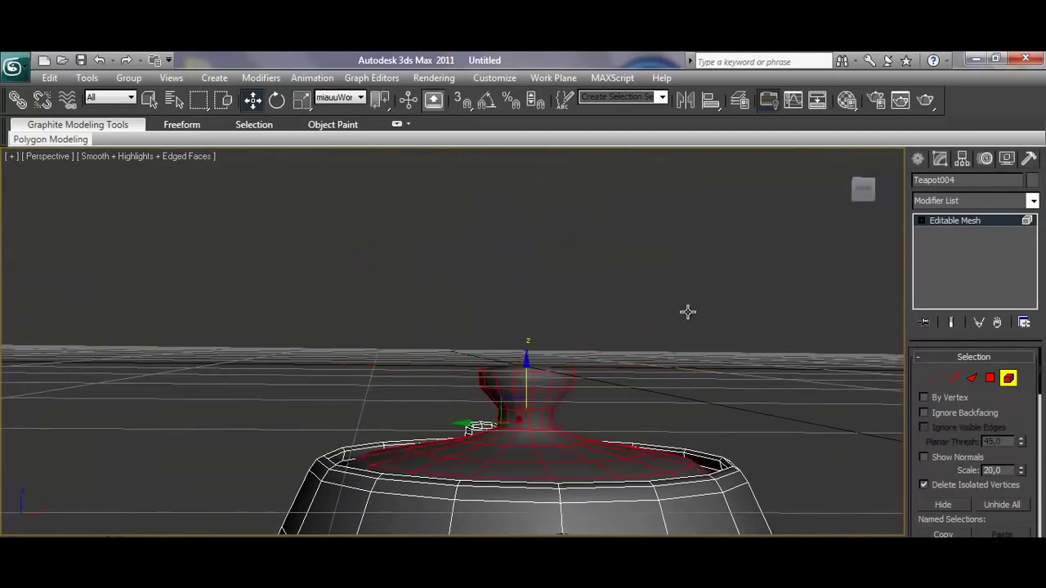
mouse_move(707, 357)
alt+middle_down()
mouse_move(689, 320)
mouse_move(629, 343)
alt+middle_up()
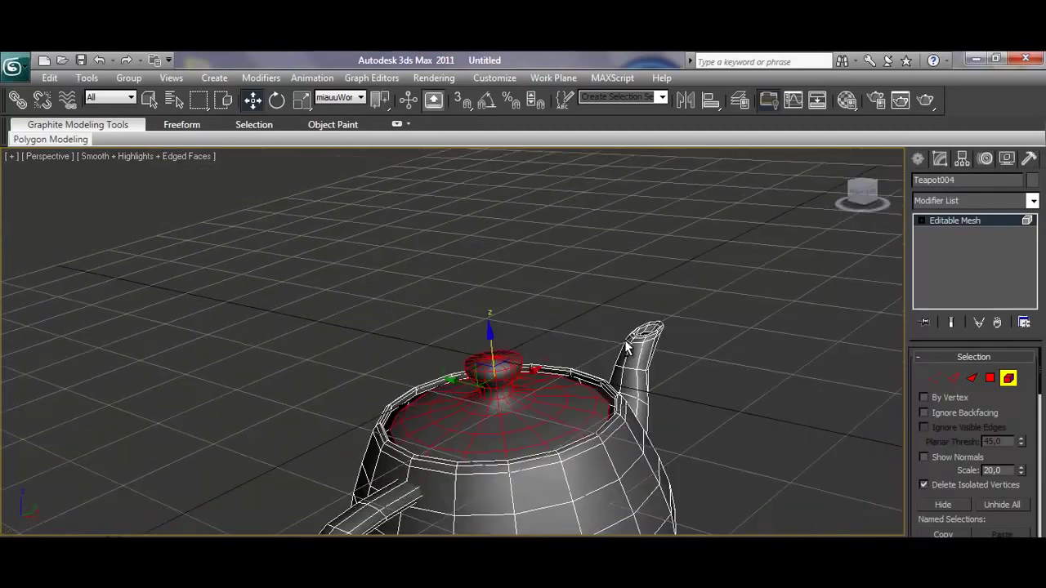
scroll(658, 388, down, 3)
scroll(585, 325, down, 3)
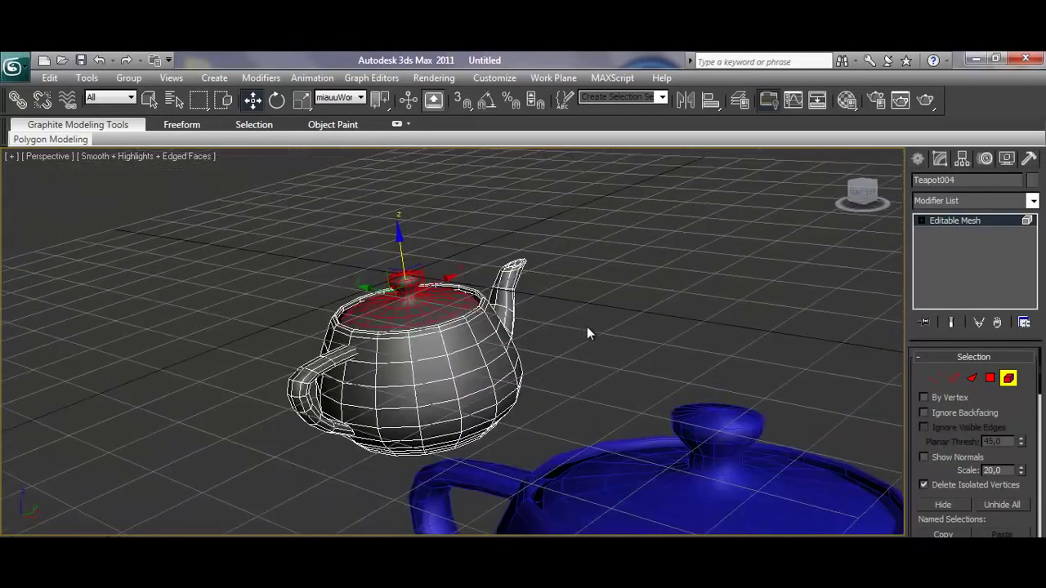
Leave sub-object mode and select the blue teapot Teapot002
click(1011, 388)
middle_drag(782, 367, 605, 299)
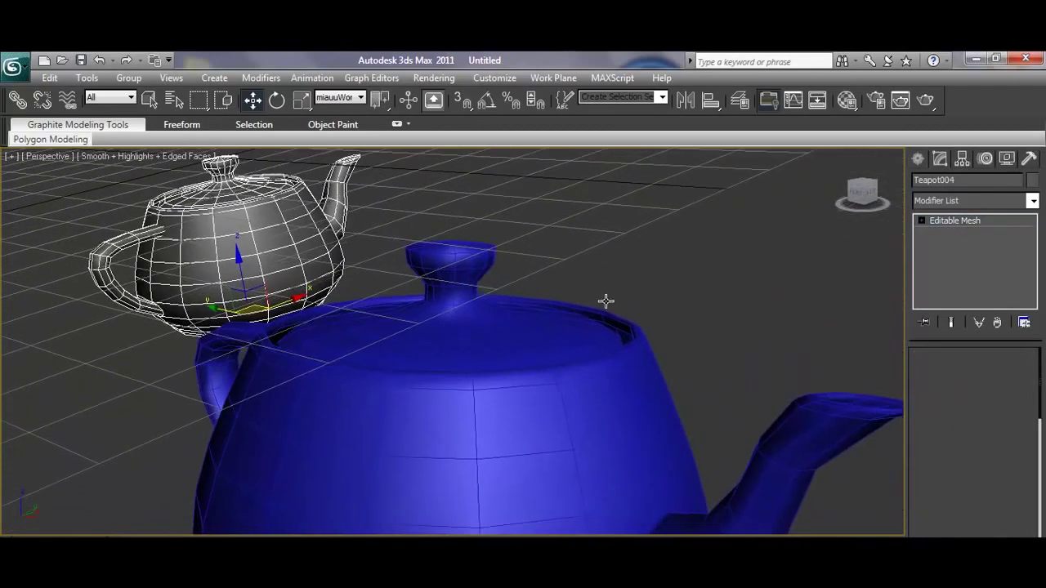
click(604, 299)
middle_drag(612, 364, 694, 331)
Frame the blue teapot and add an Edit Poly modifier to it
key(z)
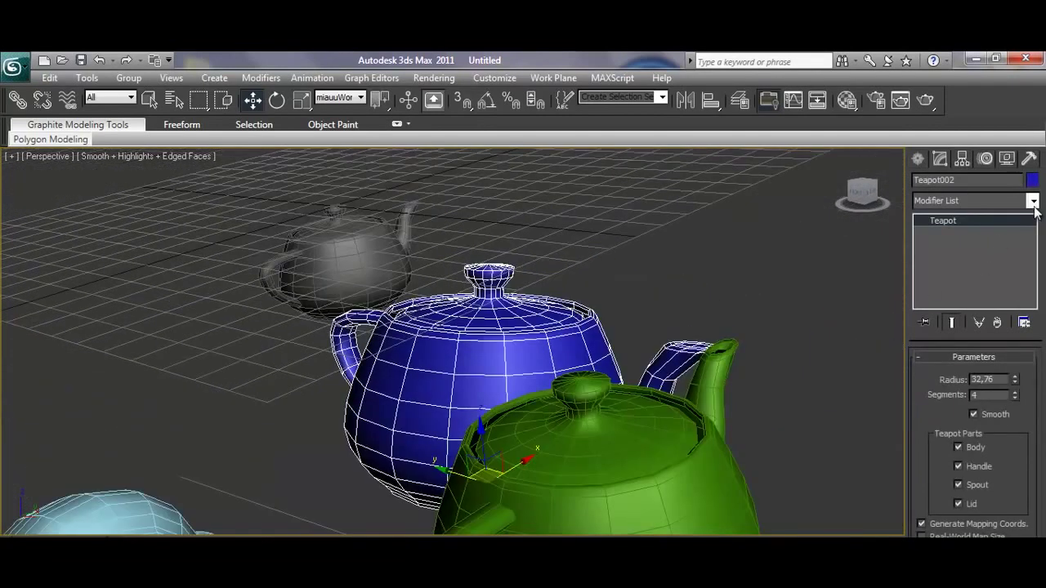
click(1032, 201)
scroll(960, 425, down, 3)
scroll(959, 425, down, 2)
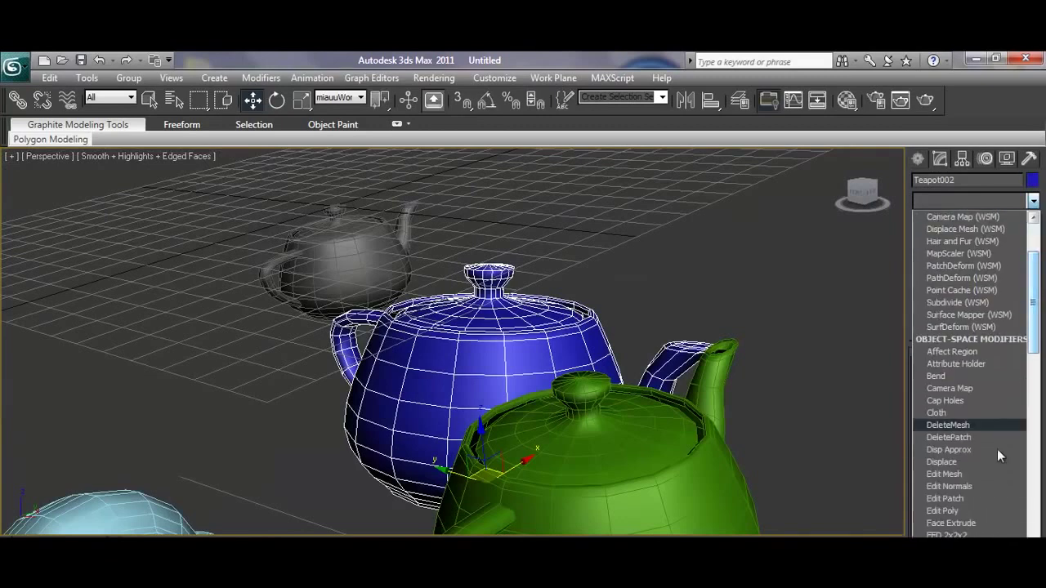
click(947, 510)
alt+middle_drag(594, 387, 705, 407)
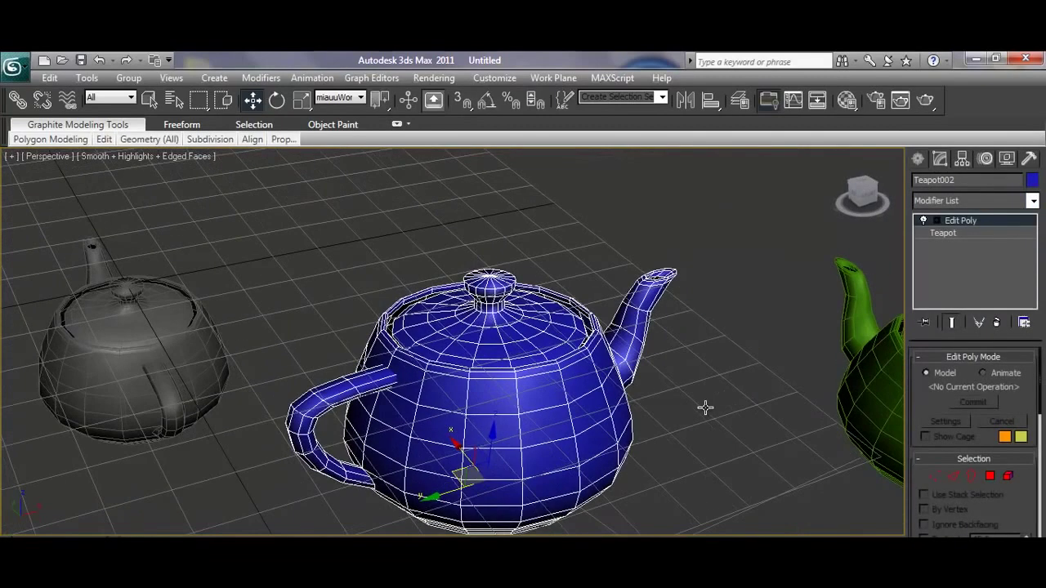
Select a few edges near the blue teapot's handle in Edge mode
click(934, 476)
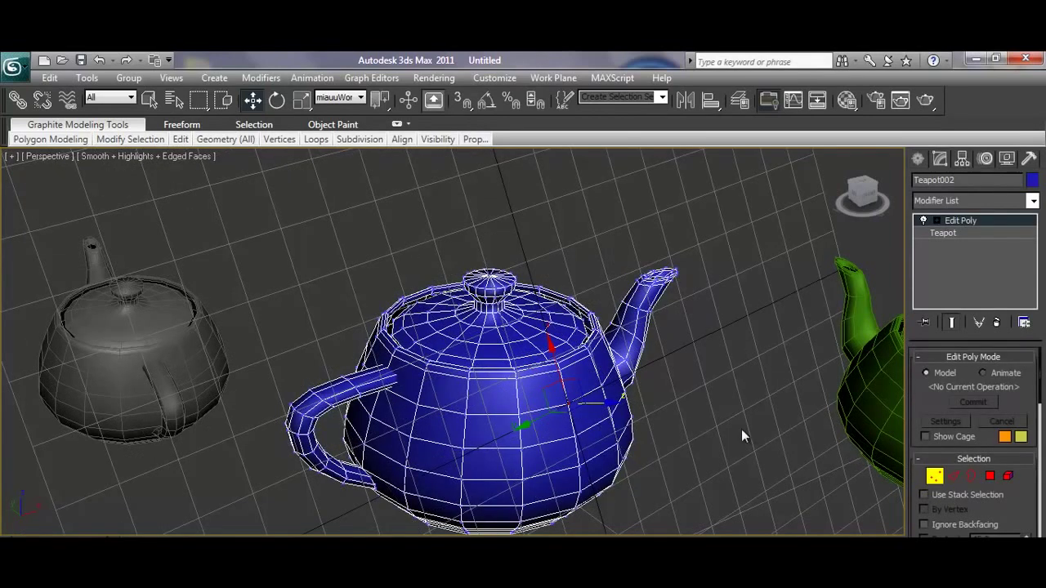
click(952, 477)
click(402, 397)
click(442, 411)
click(409, 411)
alt+middle_drag(527, 406, 514, 378)
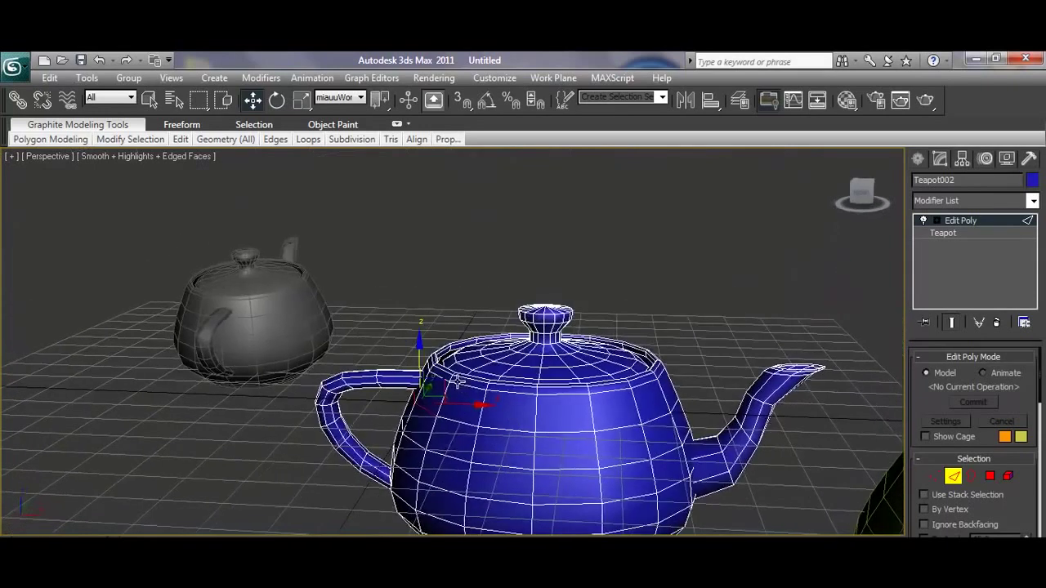
Align the work plane to a selected polygon on the blue teapot's side
click(989, 475)
alt+middle_drag(544, 380, 523, 391)
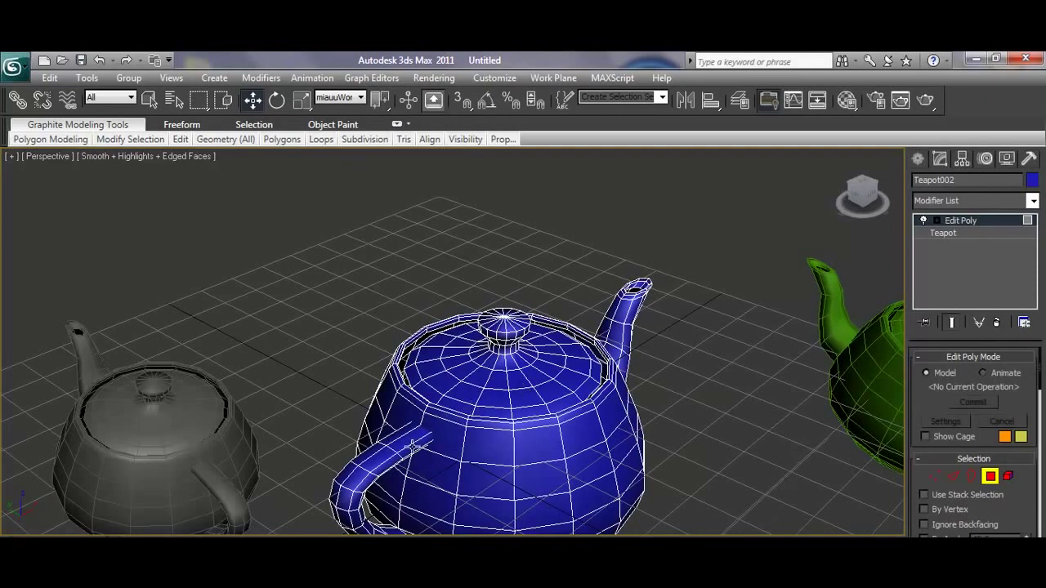
click(619, 456)
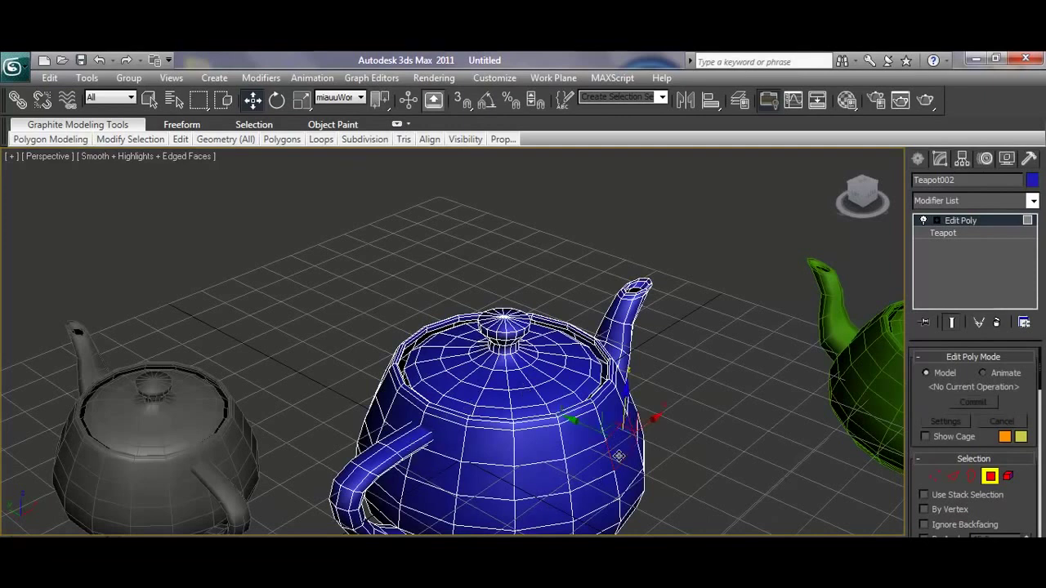
key(F2)
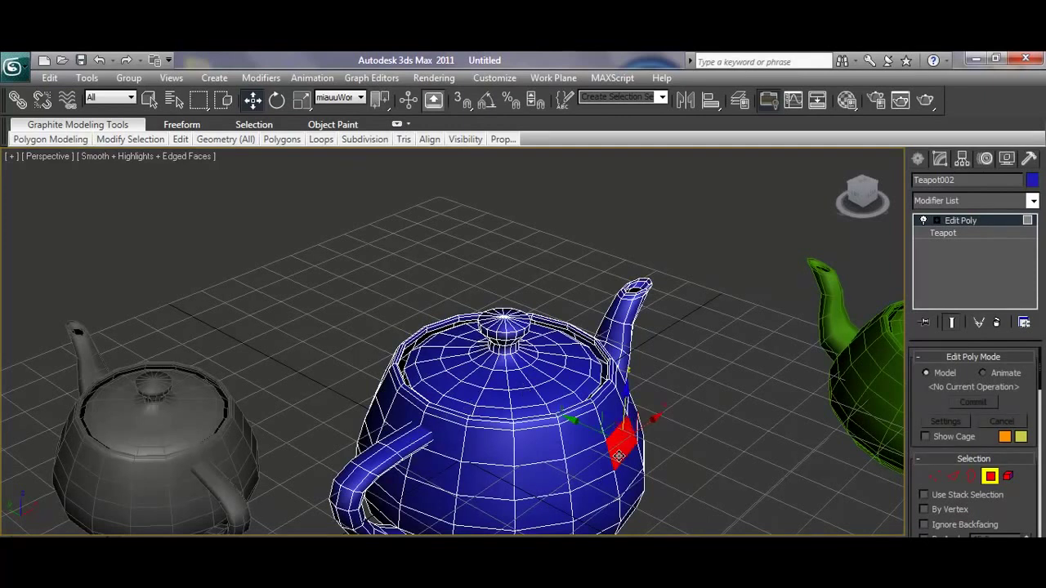
key(shift+space)
mouse_move(675, 401)
alt+middle_down()
mouse_move(518, 354)
mouse_move(491, 373)
mouse_move(502, 388)
mouse_move(537, 394)
alt+middle_up()
Select a block of six neighbouring side faces on the blue teapot
key(q)
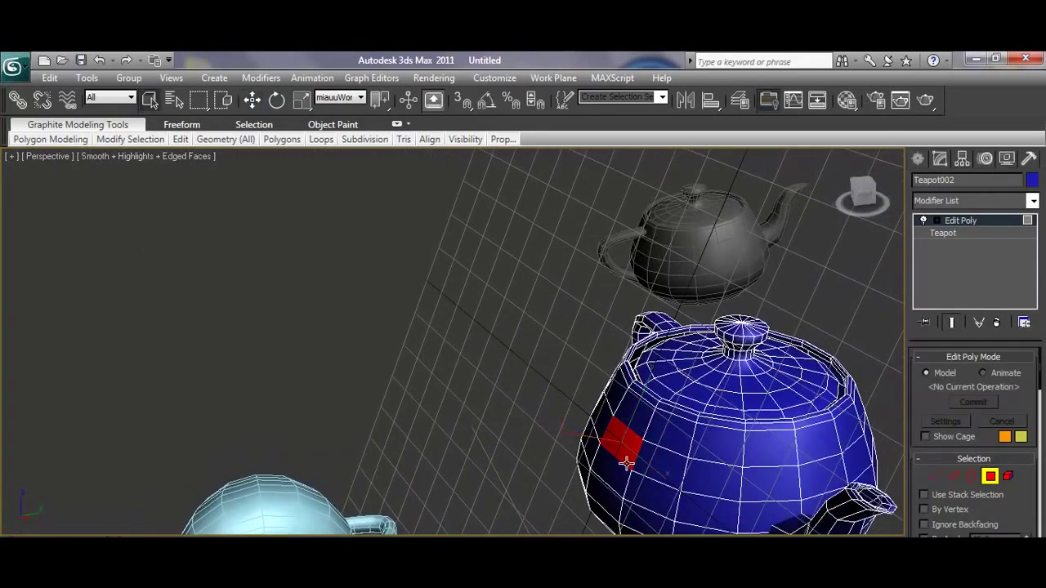
click(668, 439)
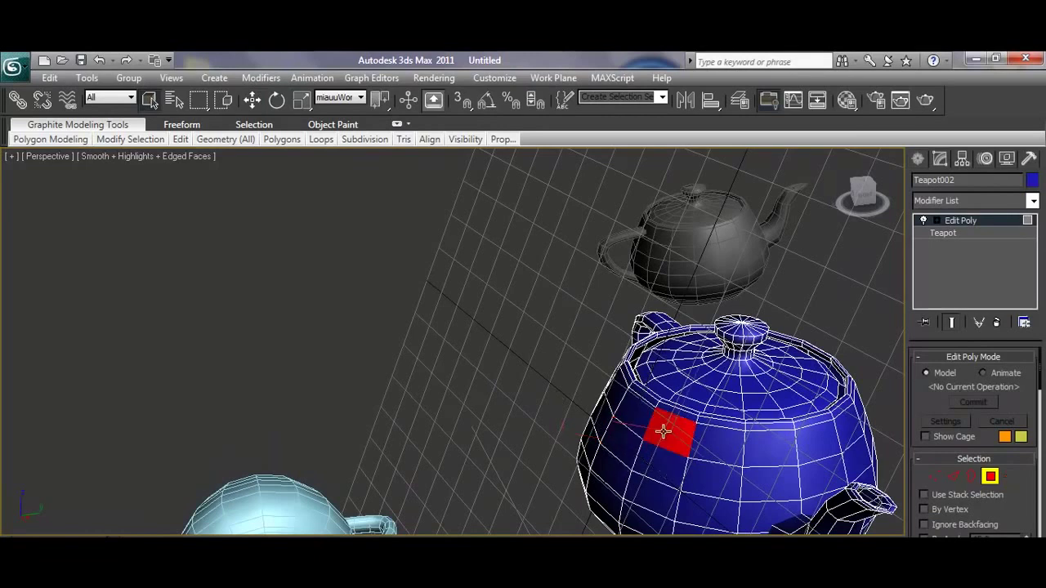
ctrl+click(633, 409)
ctrl+click(608, 384)
ctrl+click(595, 450)
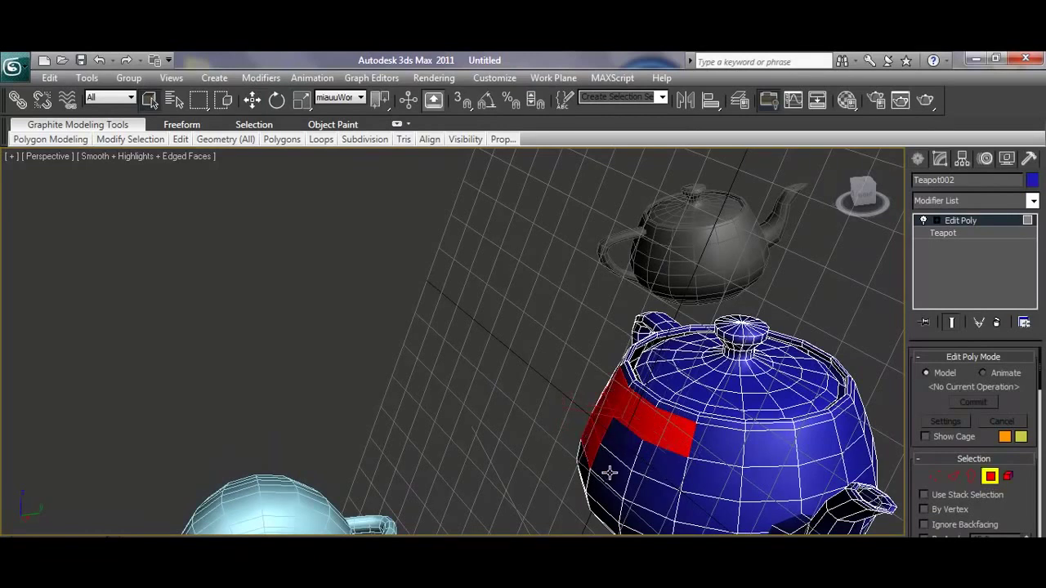
ctrl+click(621, 478)
ctrl+click(653, 482)
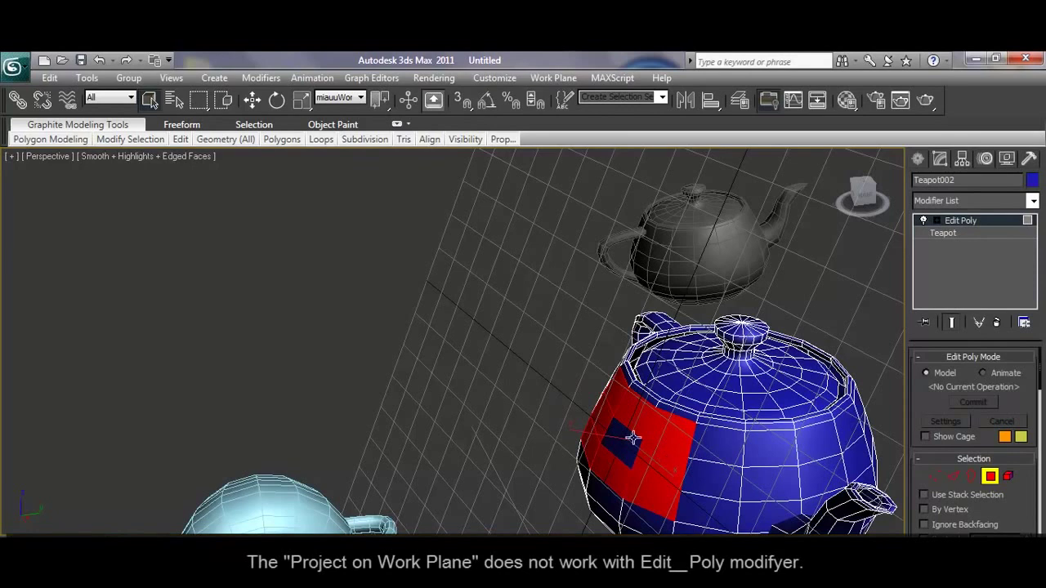
Try projecting the selected faces onto the work plane, then collapse the blue teapot to Editable Poly
click(549, 78)
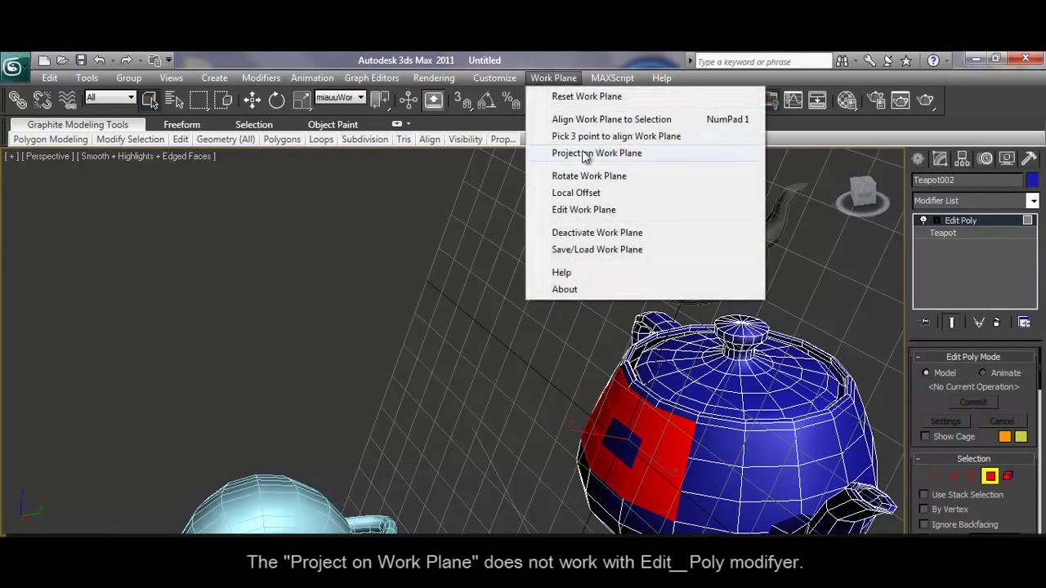
click(581, 153)
click(554, 397)
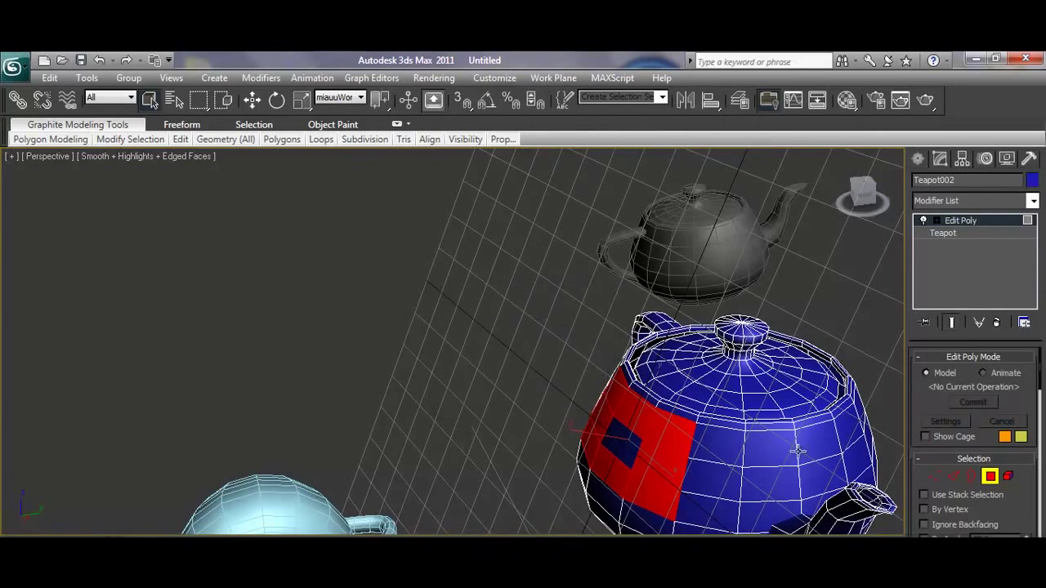
right_click(669, 392)
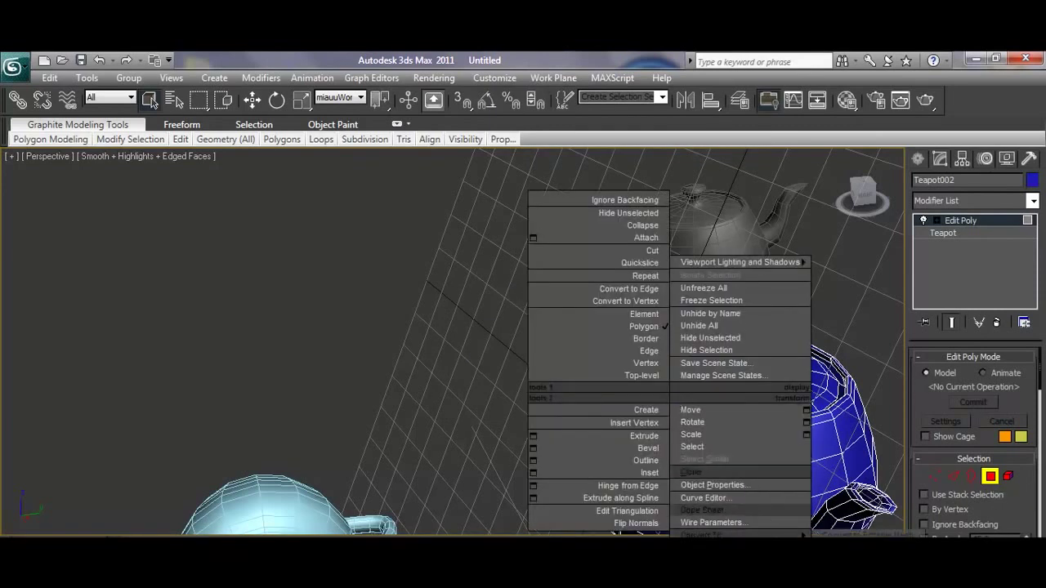
click(866, 537)
click(990, 376)
Project the view onto the work plane and pan to frame the blue teapot
click(553, 79)
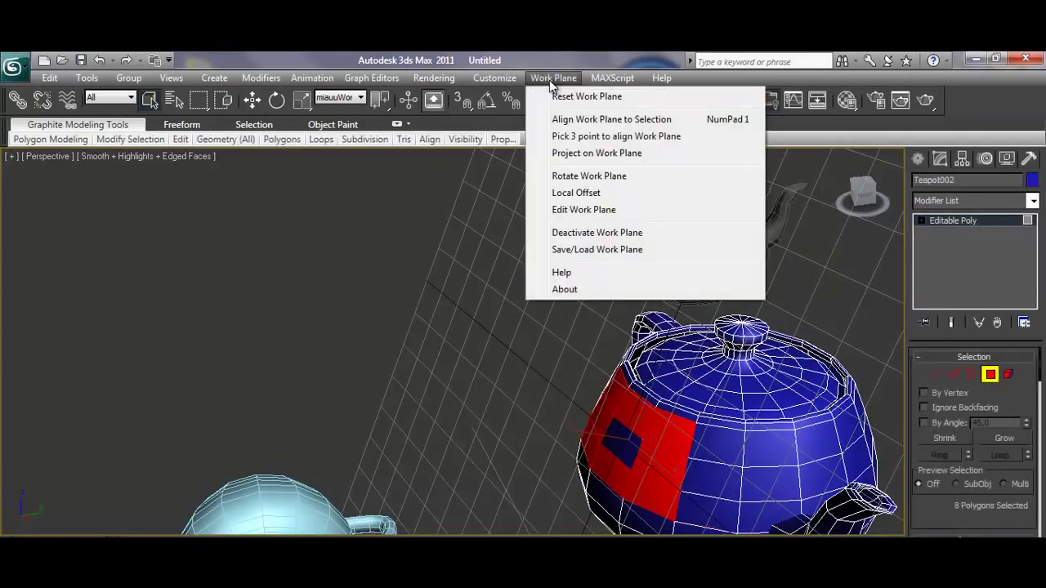
click(604, 154)
mouse_move(631, 226)
middle_down()
mouse_move(667, 353)
mouse_move(723, 367)
middle_up()
mouse_move(531, 298)
middle_down()
mouse_move(543, 313)
mouse_move(495, 283)
mouse_move(492, 305)
mouse_move(710, 339)
mouse_move(703, 289)
middle_up()
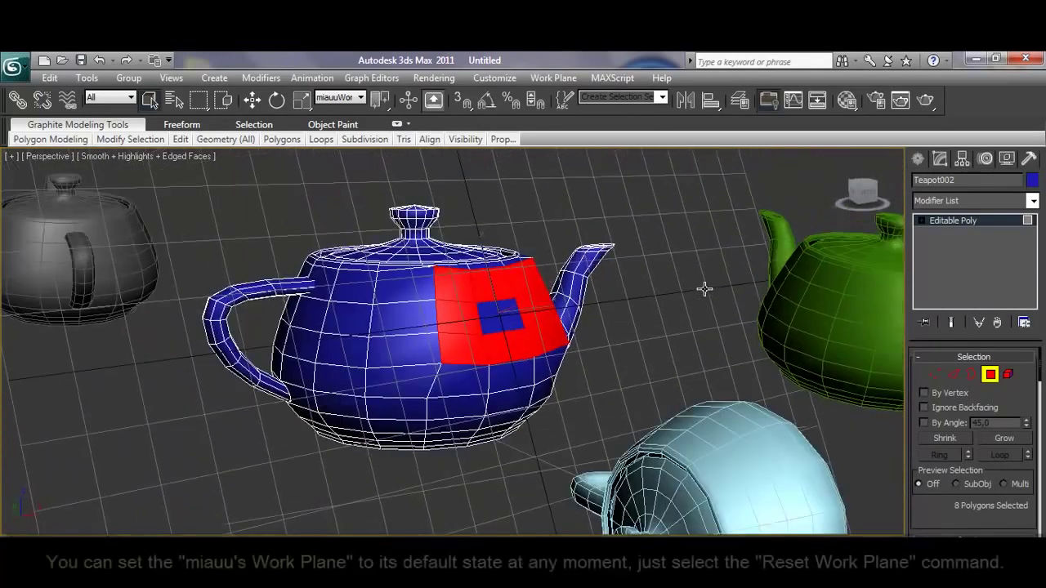
click(553, 78)
Reset the work plane so it lies flat under all four teapots
click(586, 97)
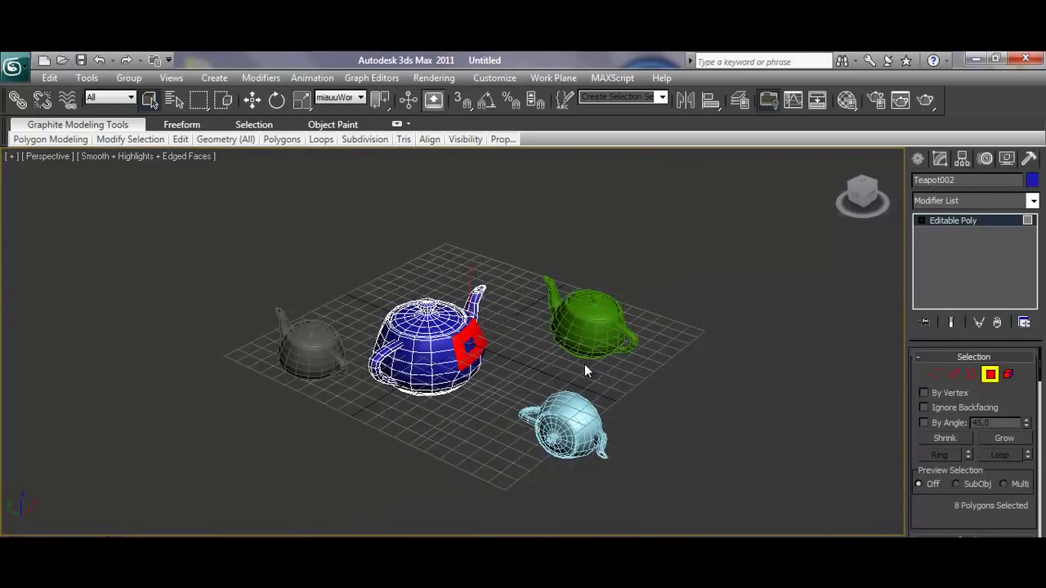
click(553, 78)
Save the current work plane as entry 1 and deselect the blue teapot
click(588, 248)
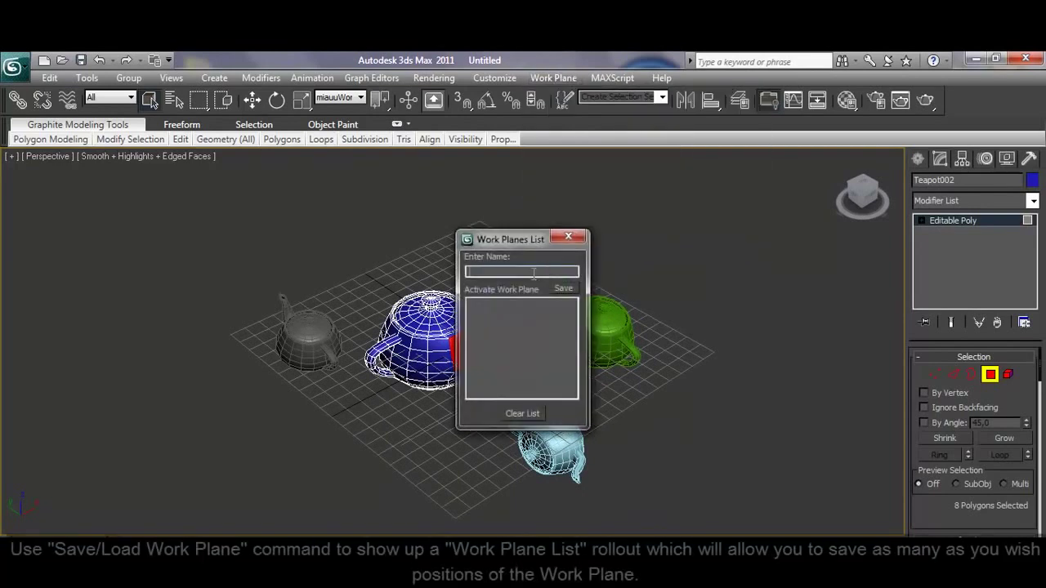
text(1)
click(560, 289)
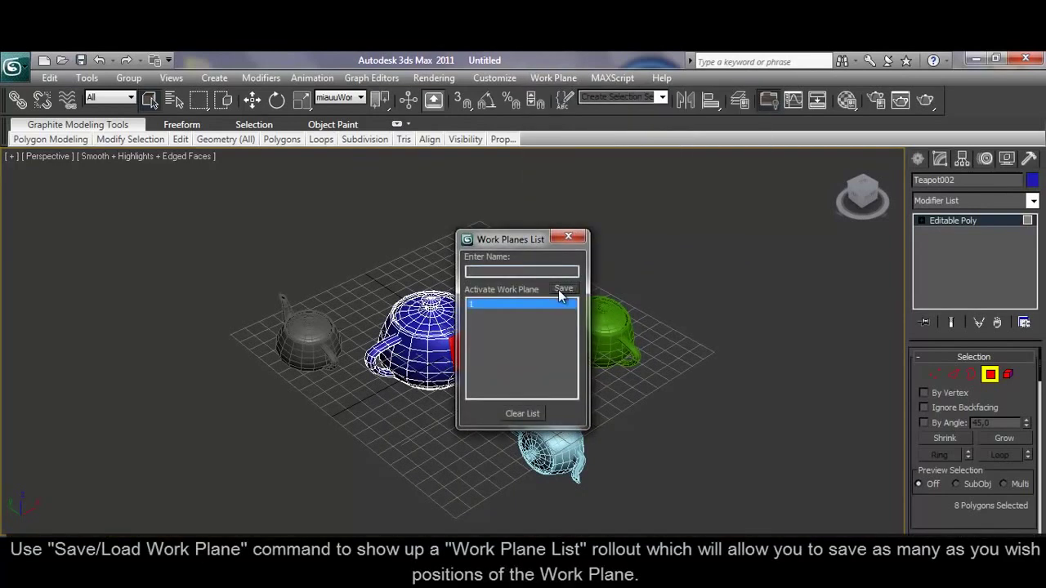
mouse_move(540, 242)
mouse_down()
mouse_move(779, 352)
mouse_move(821, 350)
mouse_up()
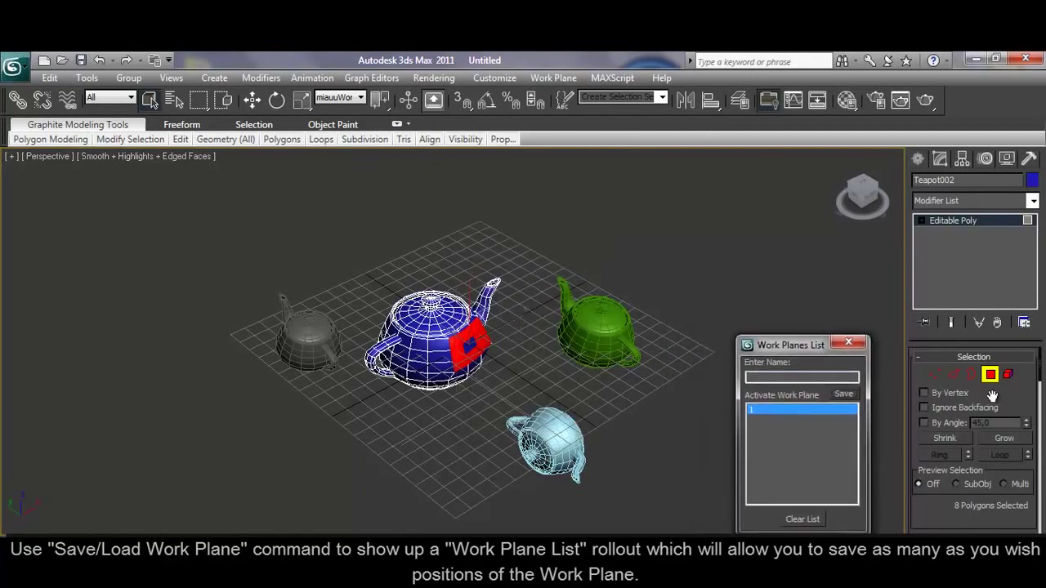
click(991, 378)
click(667, 433)
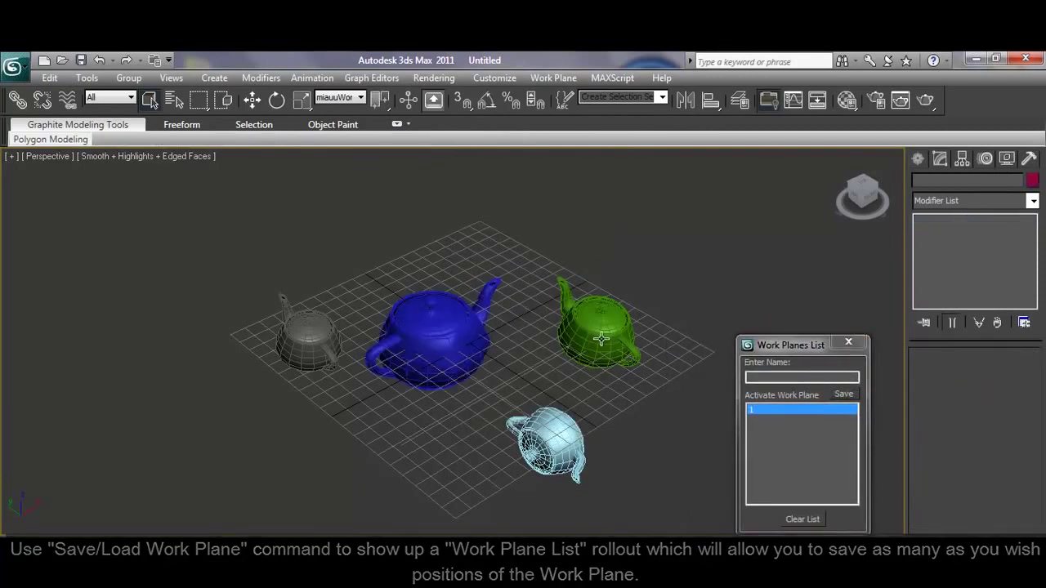
Save a vertical work plane through the green teapot as entry 2
click(601, 338)
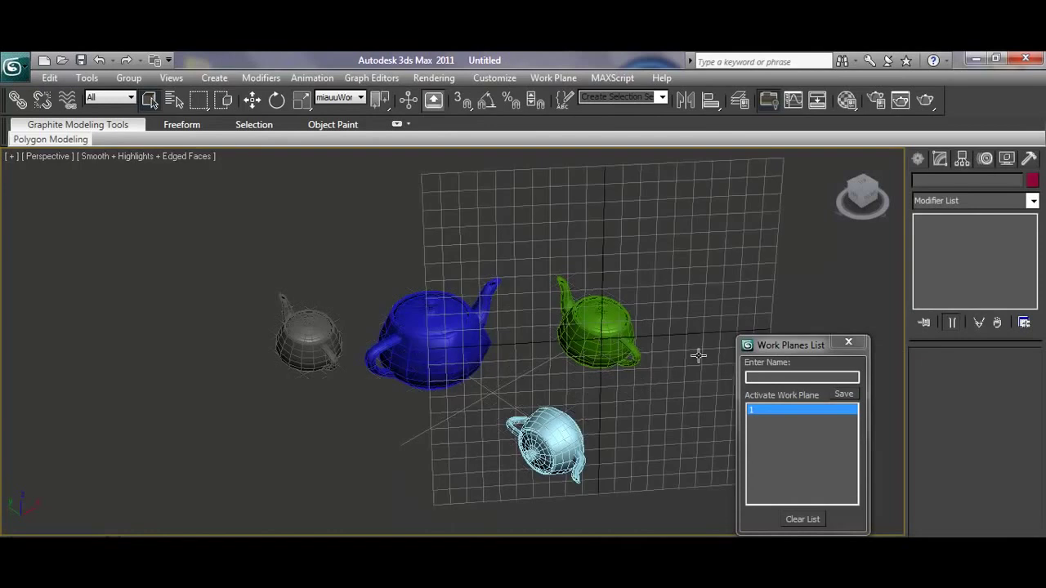
click(786, 376)
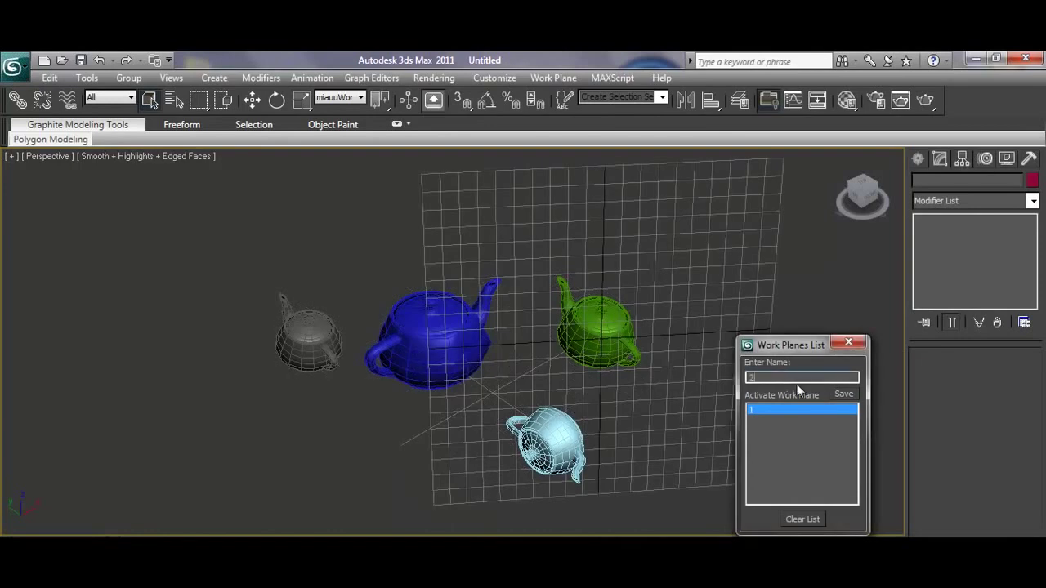
click(623, 397)
Align the work plane to the grey and blue teapots and save it as entry 3
ctrl+click(401, 367)
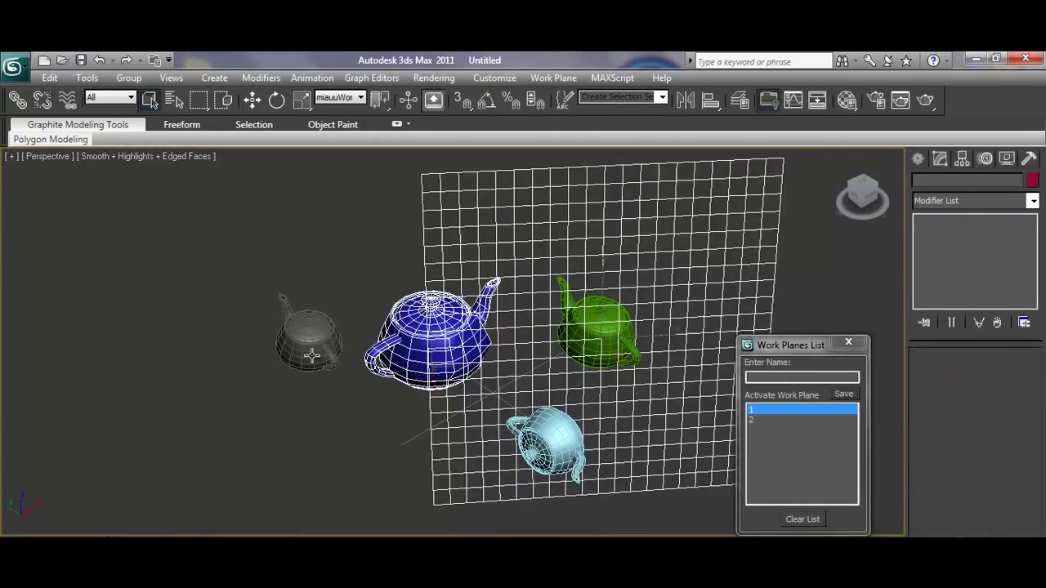
drag(262, 287, 399, 412)
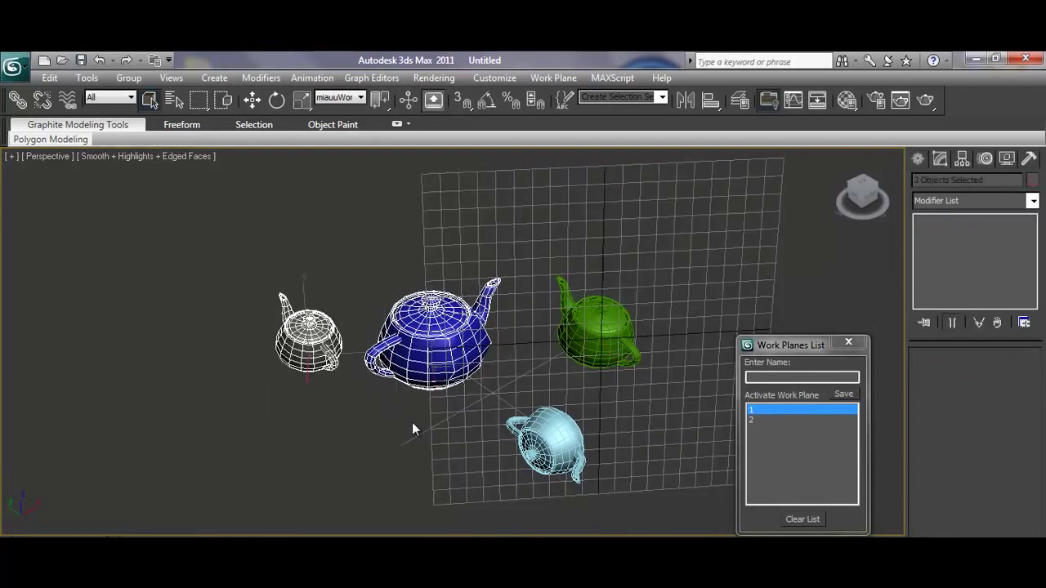
key(shift+w)
click(772, 377)
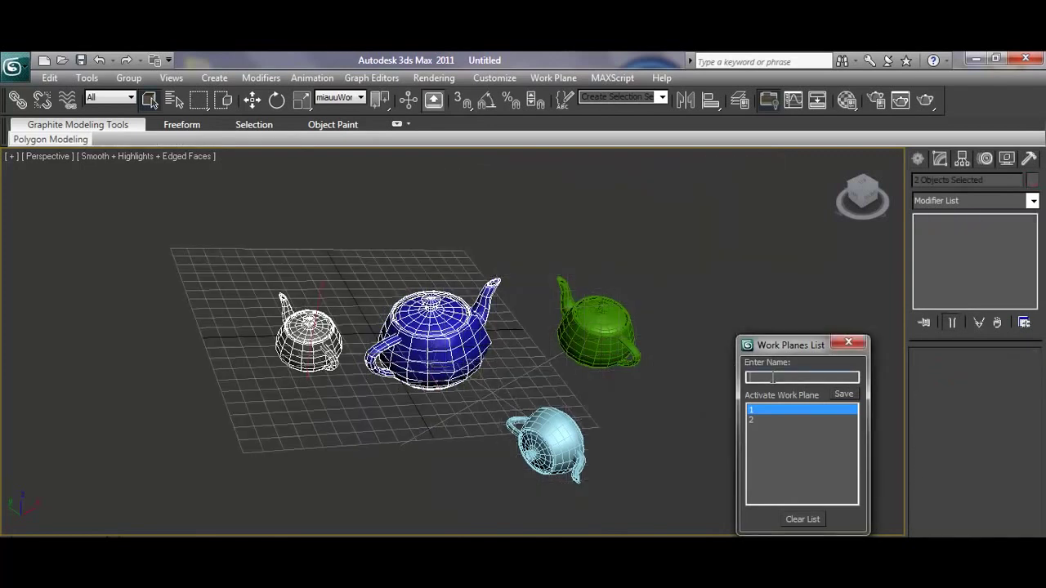
click(842, 393)
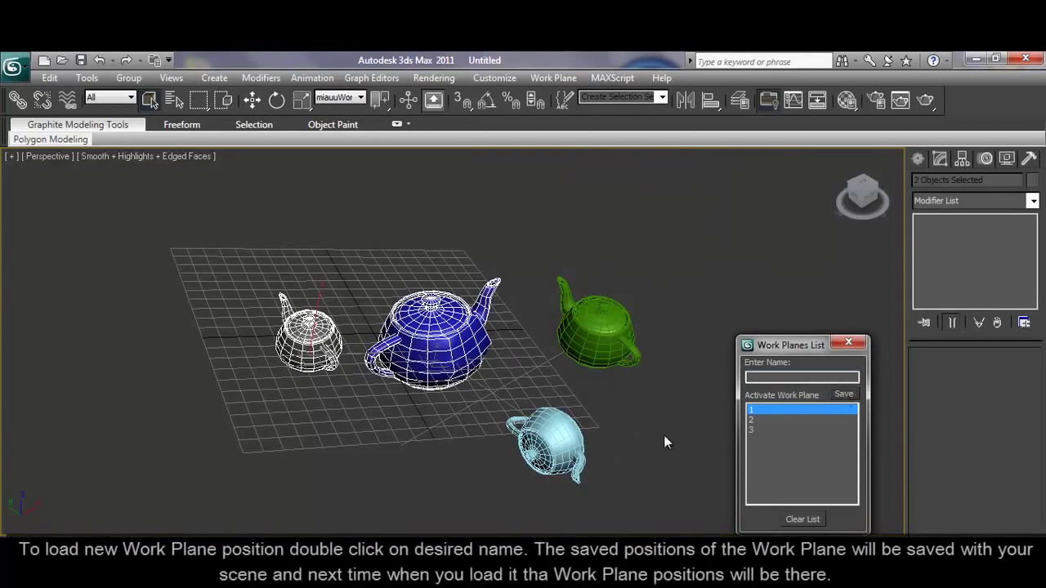
Load saved work planes 2, 3 and 1, then close the list
double_click(751, 419)
double_click(754, 428)
double_click(751, 410)
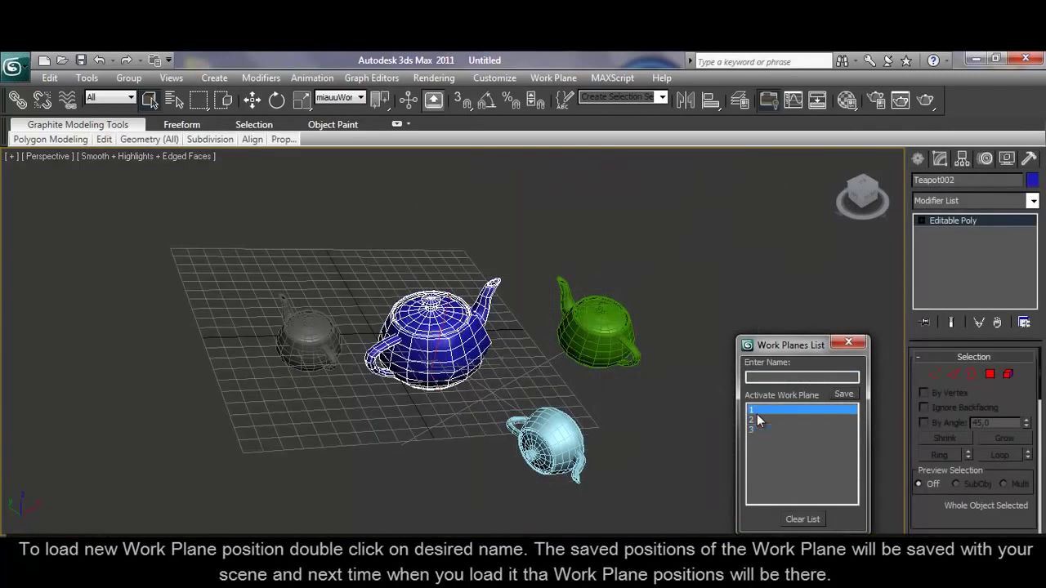
click(848, 341)
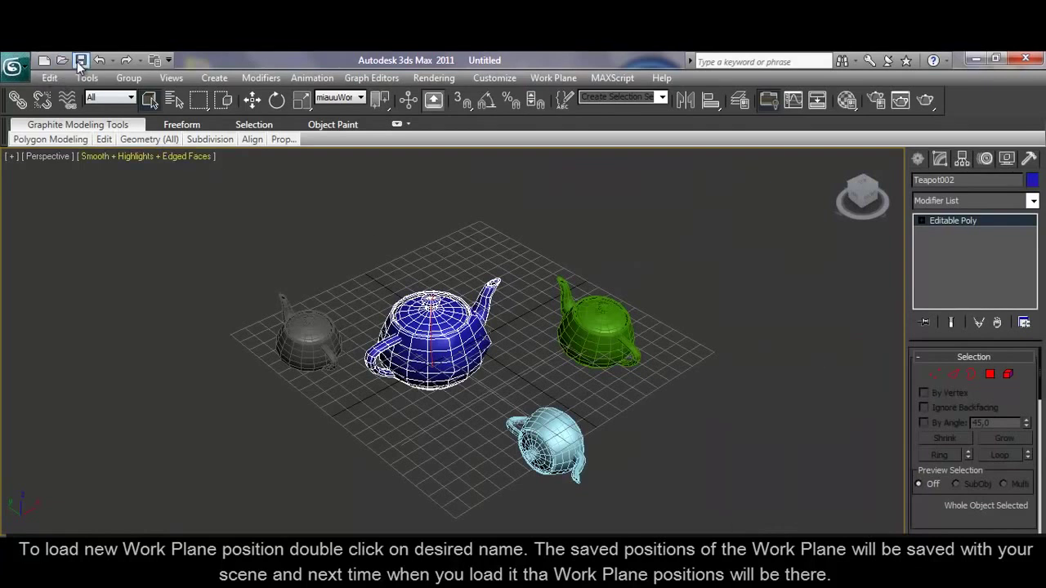
Save the scene as test.max
click(80, 61)
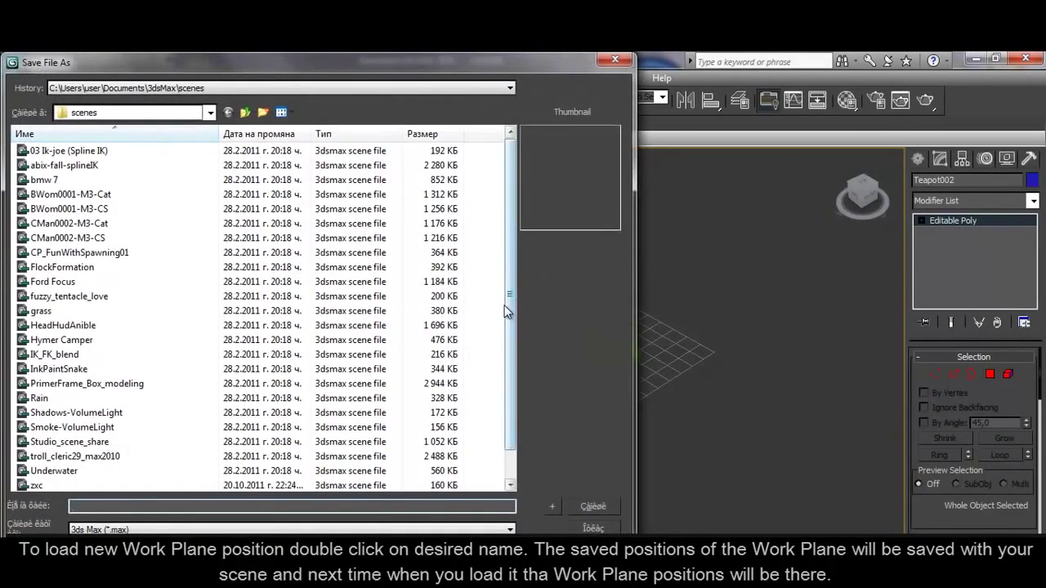
text(test)
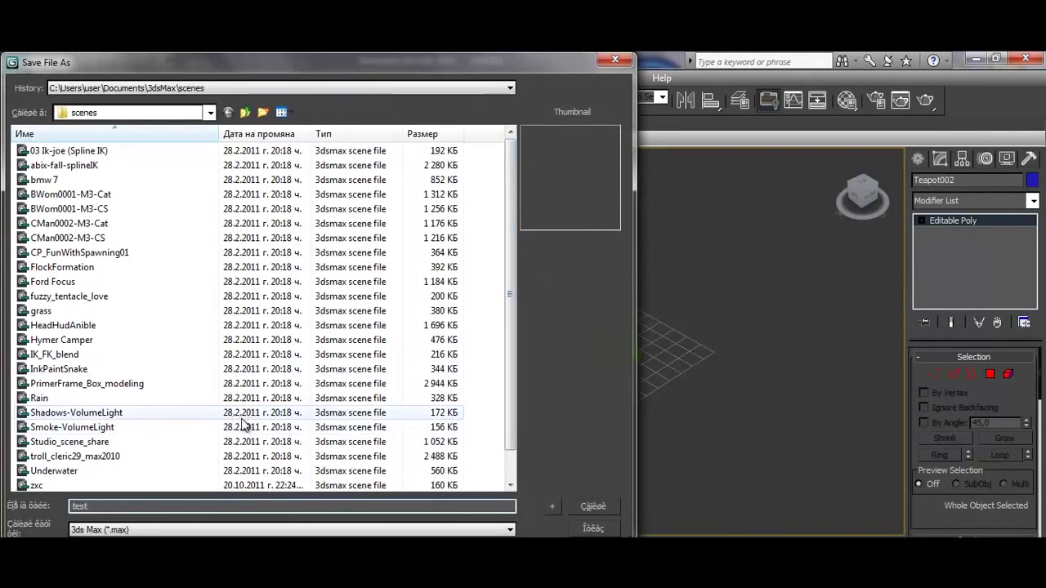
key(Return)
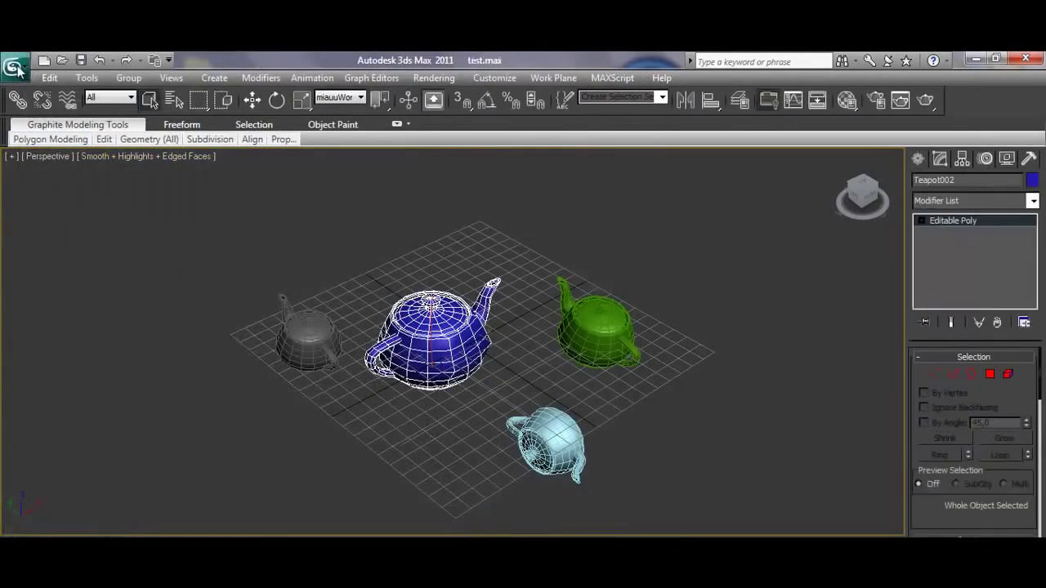
Reset 3ds Max to an empty scene and reopen test.max
click(15, 68)
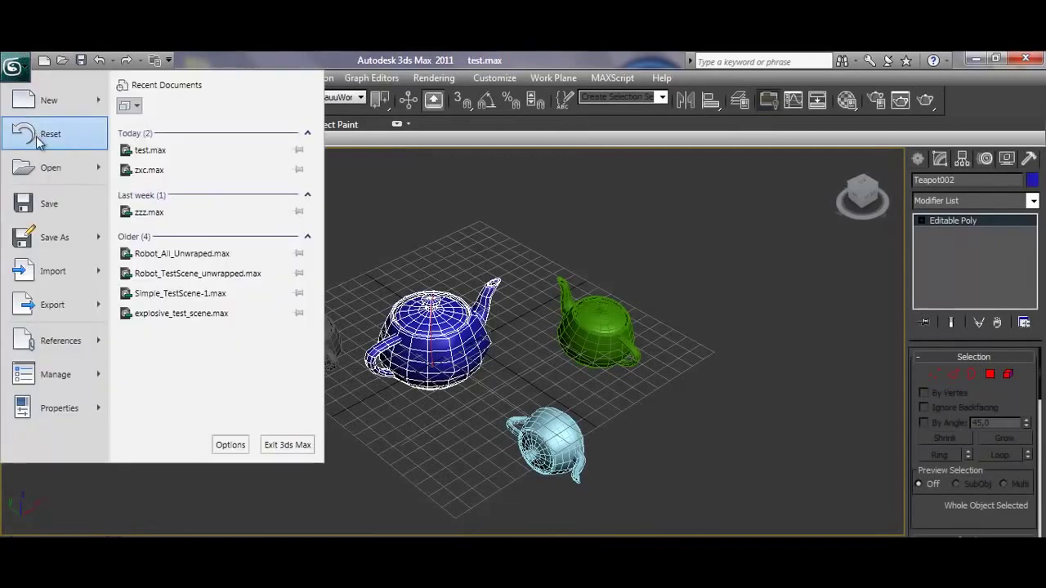
click(39, 135)
click(480, 362)
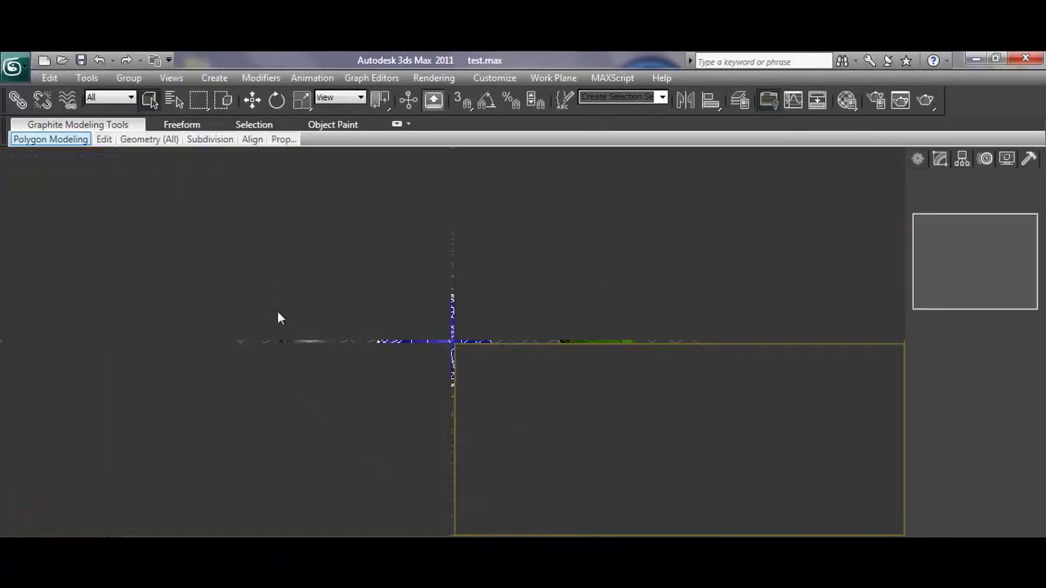
click(61, 59)
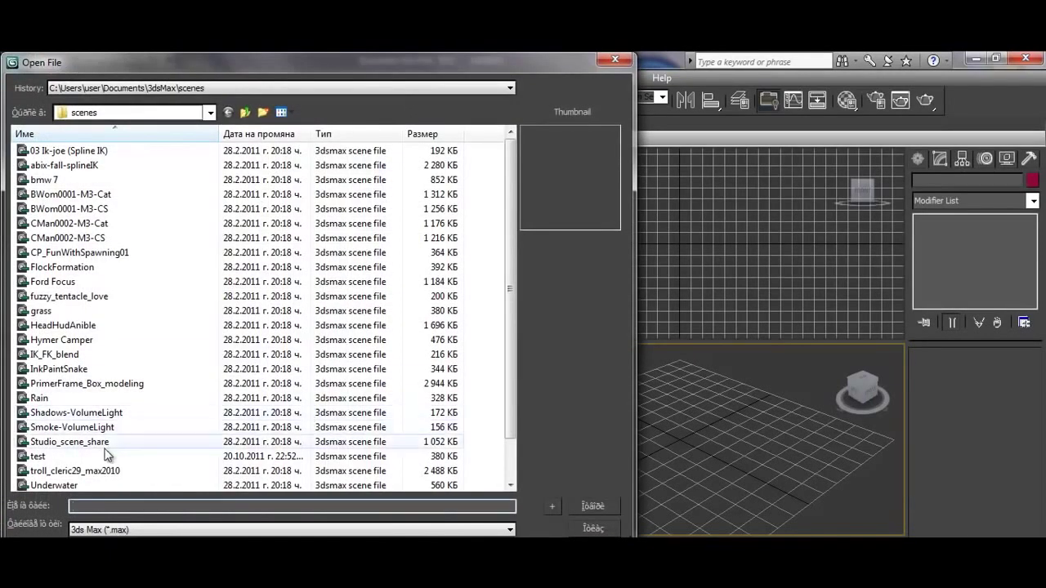
double_click(53, 456)
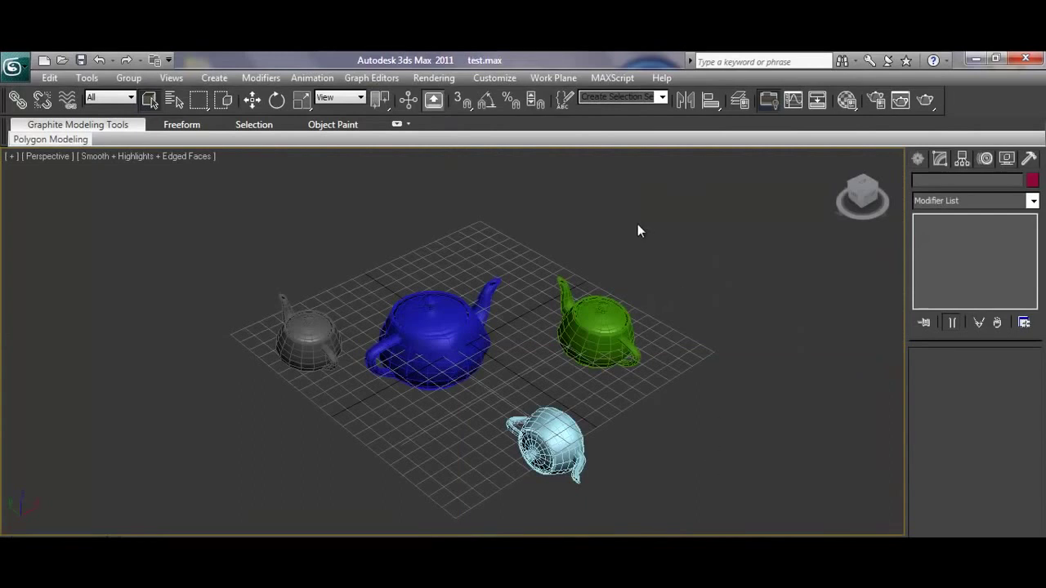
Load saved work planes 1, 2, 3 and 1 again, then clear and close the list
click(553, 78)
click(598, 249)
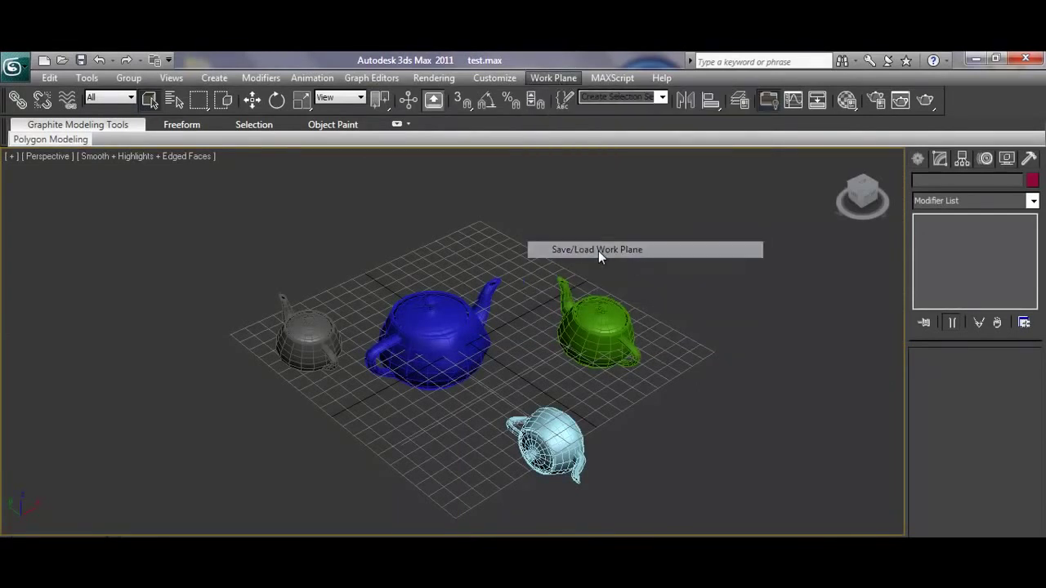
drag(549, 244, 792, 261)
click(724, 323)
click(721, 331)
click(721, 339)
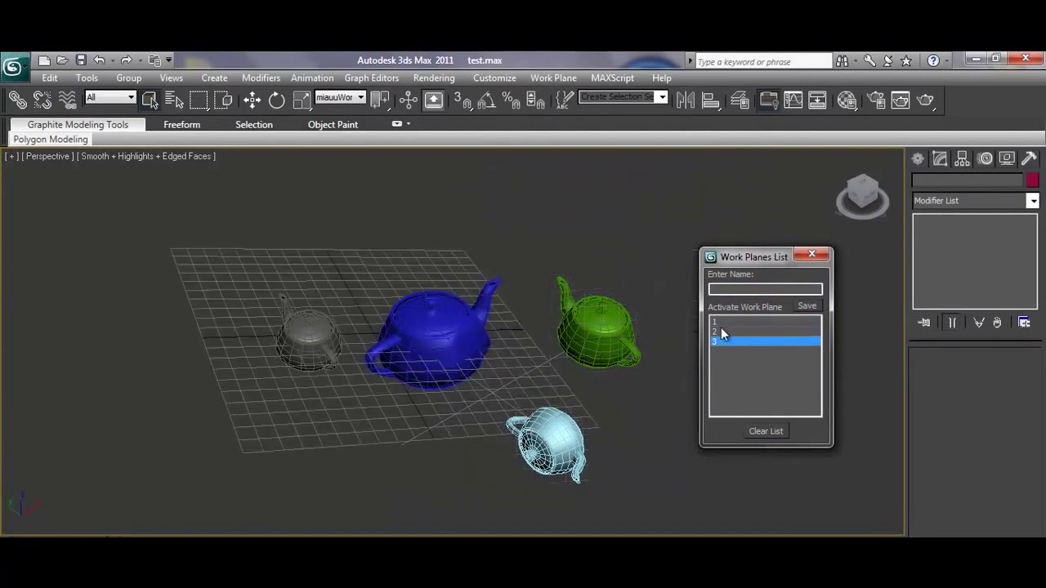
click(721, 322)
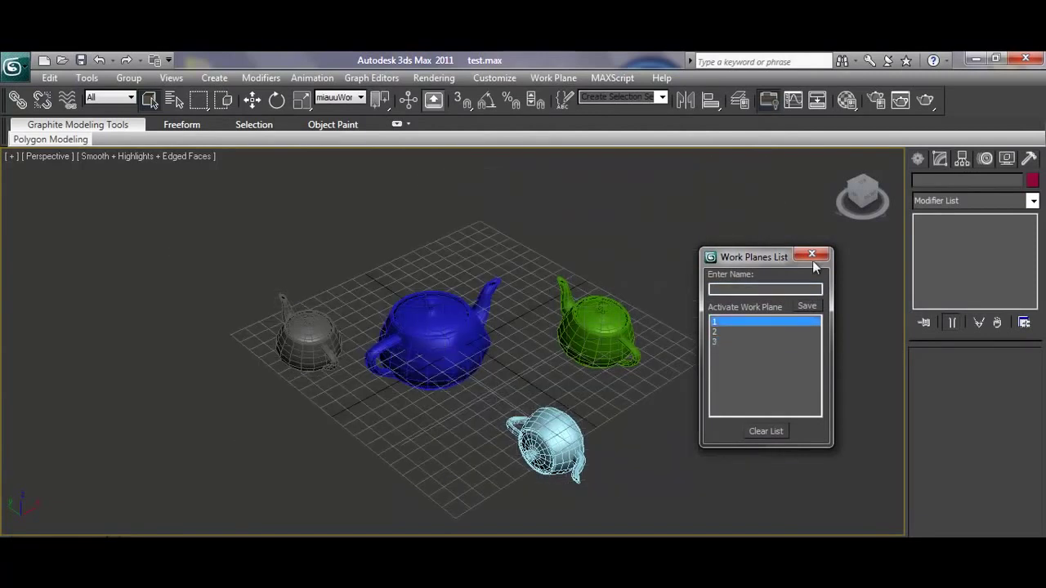
click(768, 430)
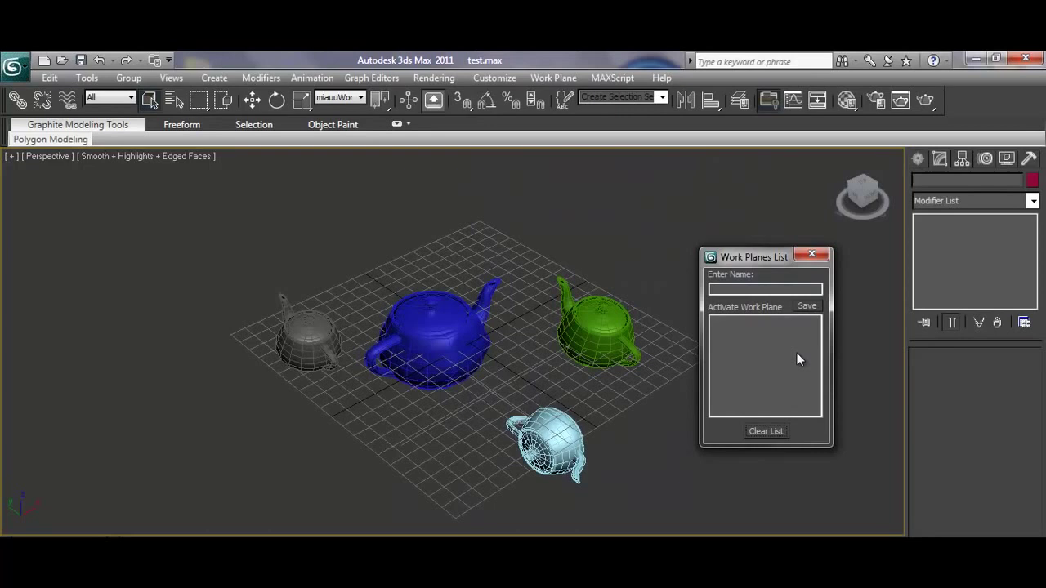
click(814, 257)
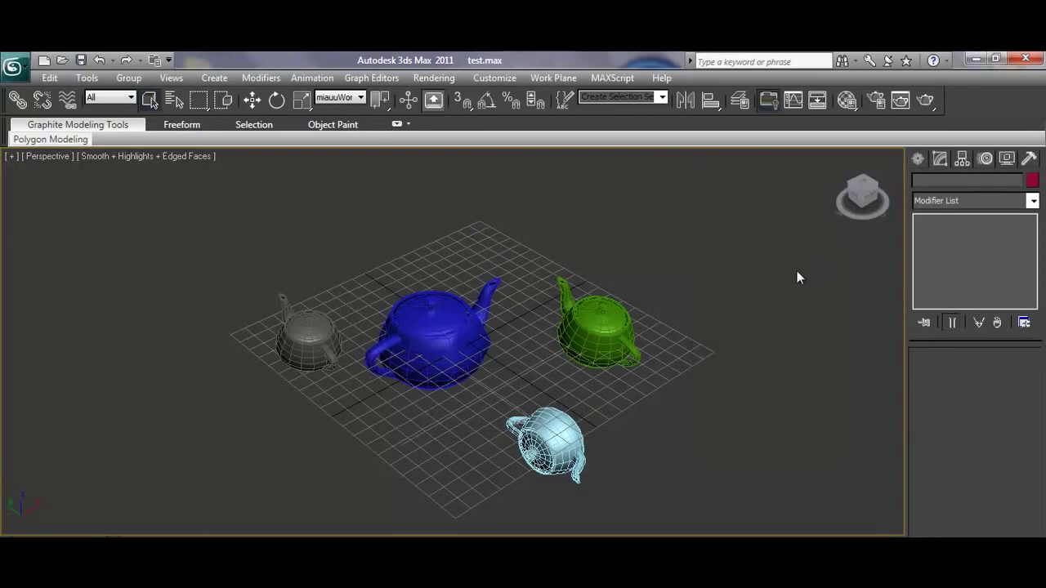
In Edit Work Plane, reset the Center X, Y and Z values to 0
click(549, 78)
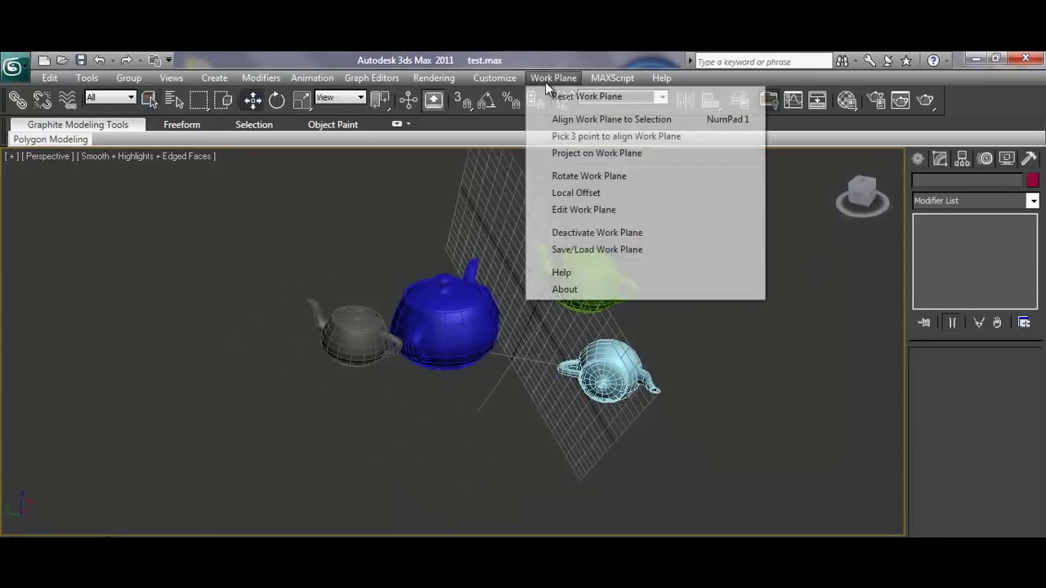
click(589, 210)
drag(558, 262, 813, 286)
mouse_move(470, 297)
alt+middle_down()
mouse_move(382, 290)
mouse_move(571, 331)
alt+middle_up()
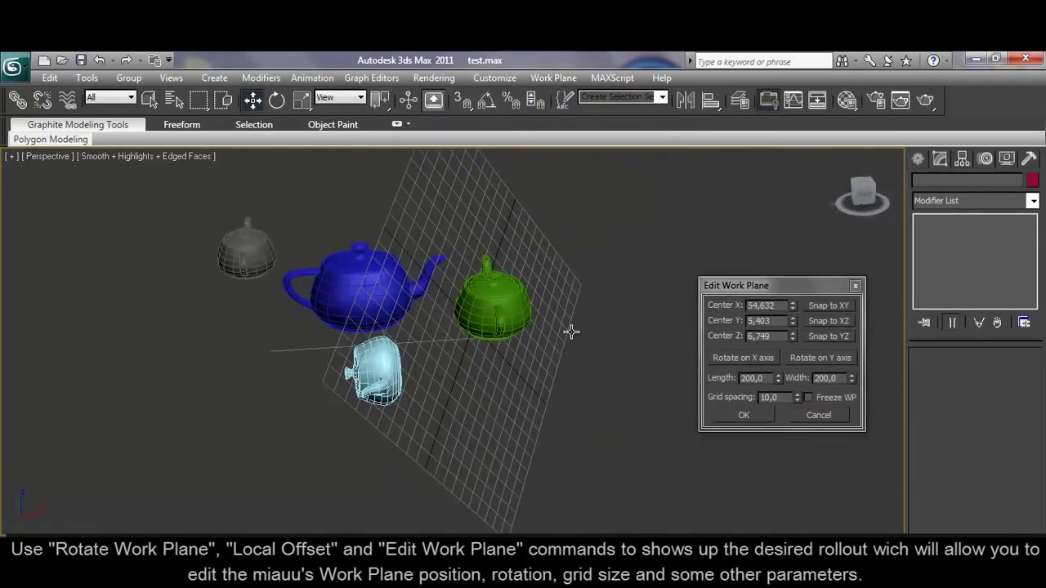
right_click(791, 309)
right_click(791, 325)
right_click(792, 338)
Try the ground, vertical and YZ snaps and the 90° X and Y rotations, ending flat
click(827, 308)
click(831, 320)
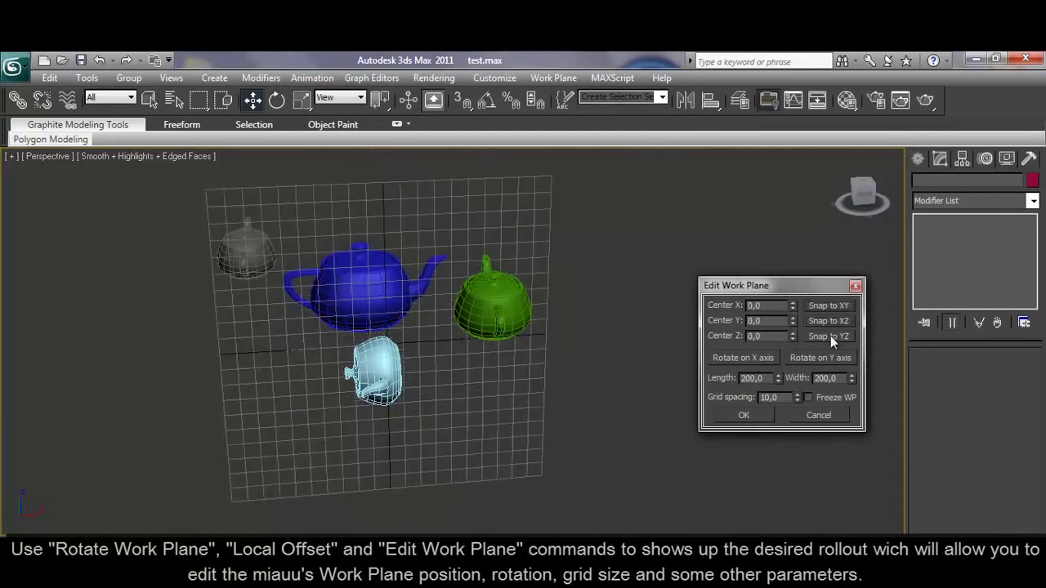
click(830, 336)
click(754, 360)
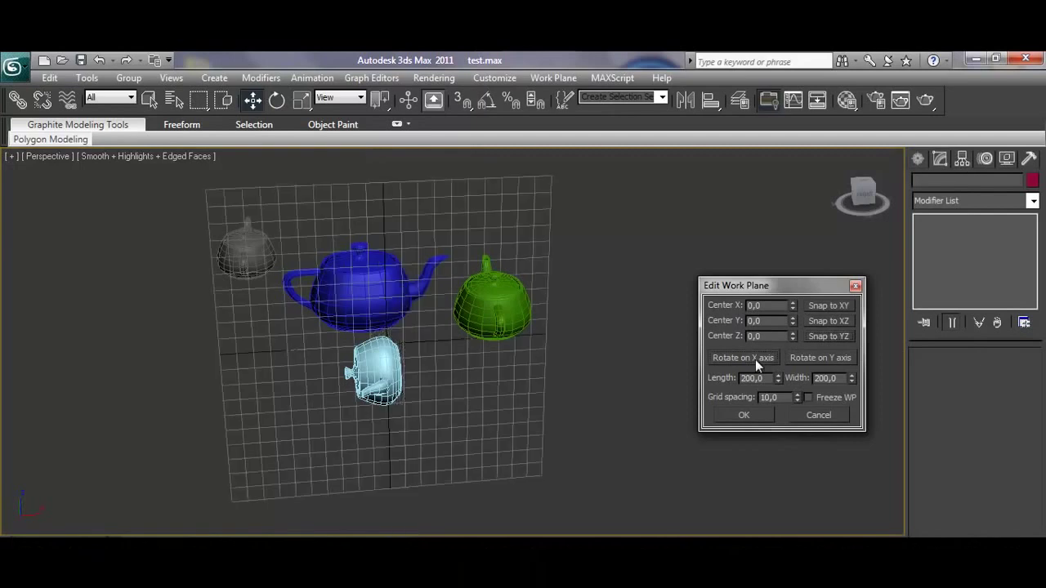
click(755, 360)
click(755, 359)
click(755, 359)
click(755, 359)
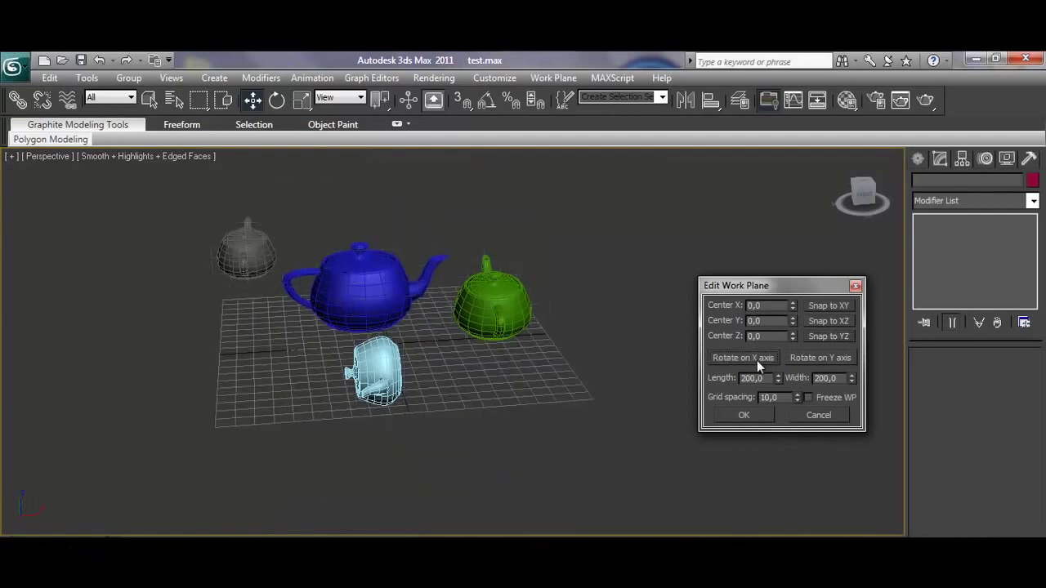
click(811, 359)
click(812, 360)
click(811, 359)
click(811, 360)
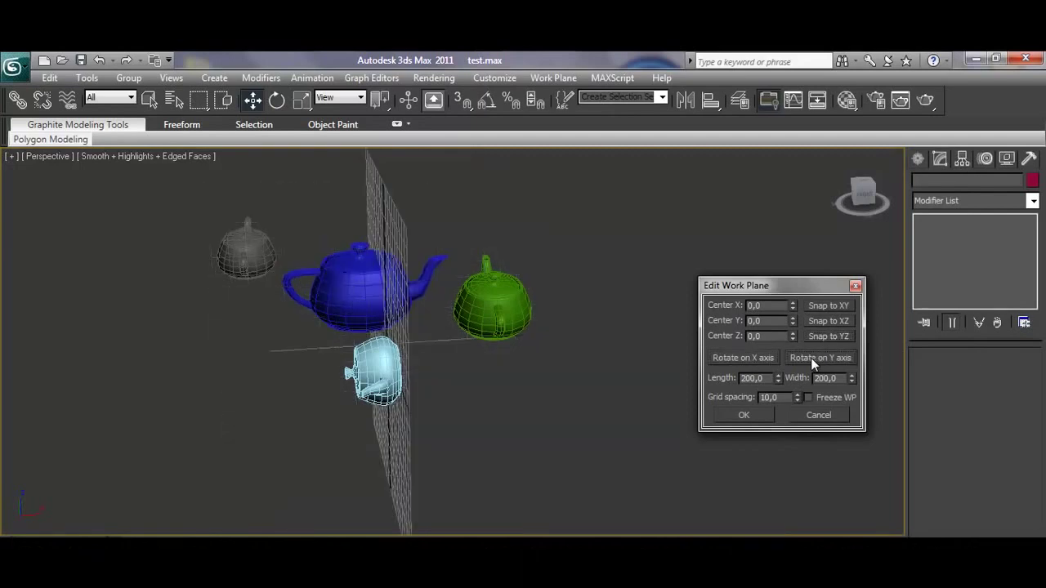
click(804, 360)
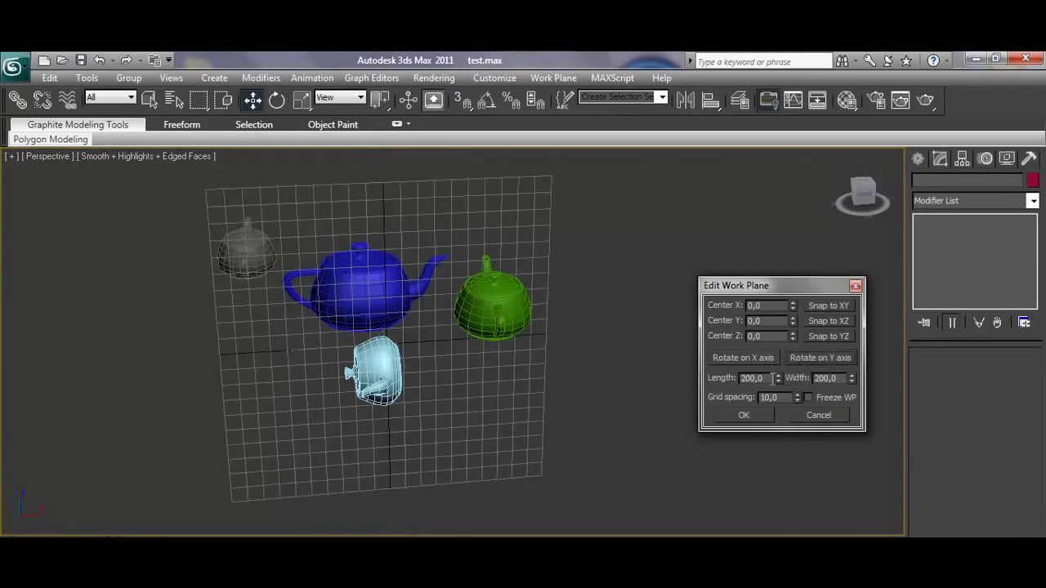
Set Length 226,6, Width 249,2, grid spacing 12,6, freeze the plane and apply
drag(777, 375, 789, 212)
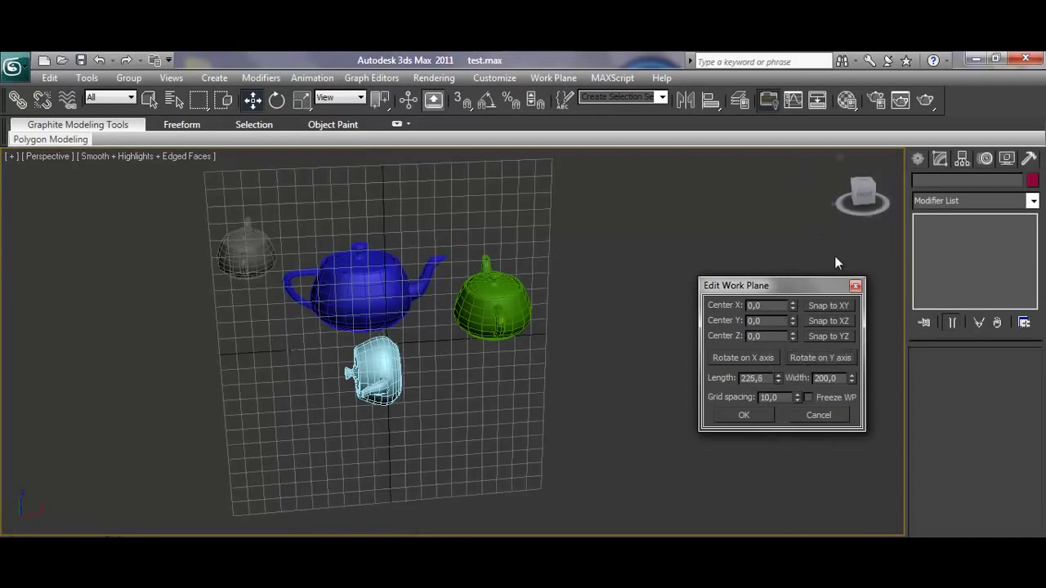
drag(851, 378, 853, 344)
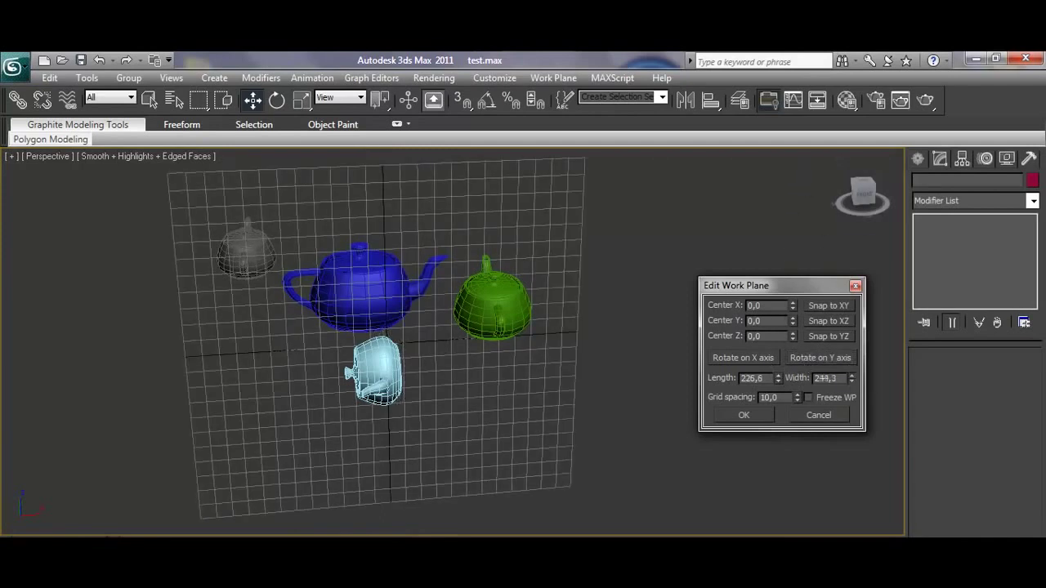
mouse_move(796, 398)
mouse_down()
mouse_move(795, 436)
mouse_move(796, 384)
mouse_up()
click(827, 396)
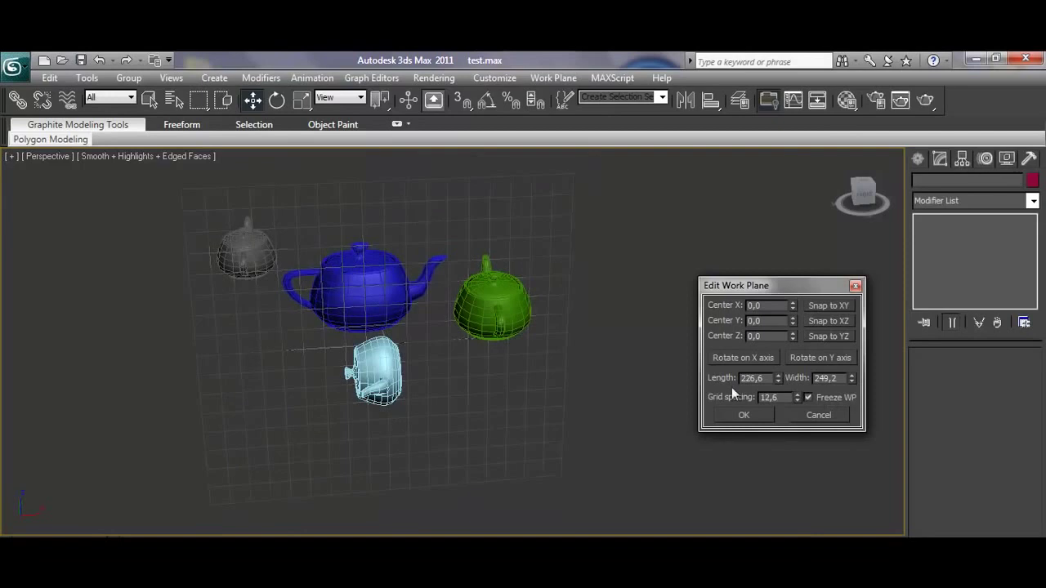
drag(638, 419, 129, 209)
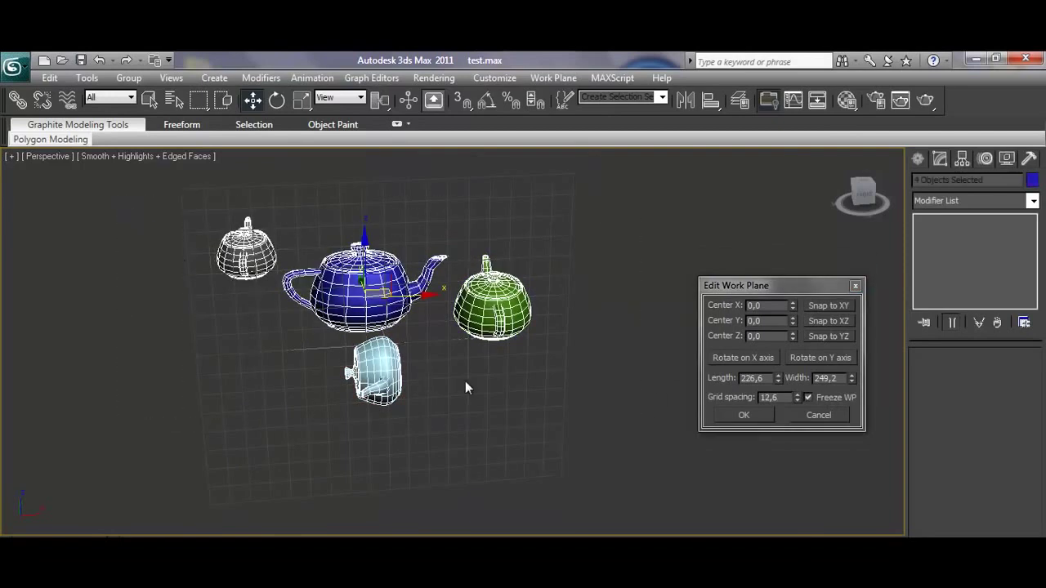
click(768, 415)
mouse_move(724, 443)
middle_down()
mouse_move(672, 419)
mouse_move(603, 343)
middle_up()
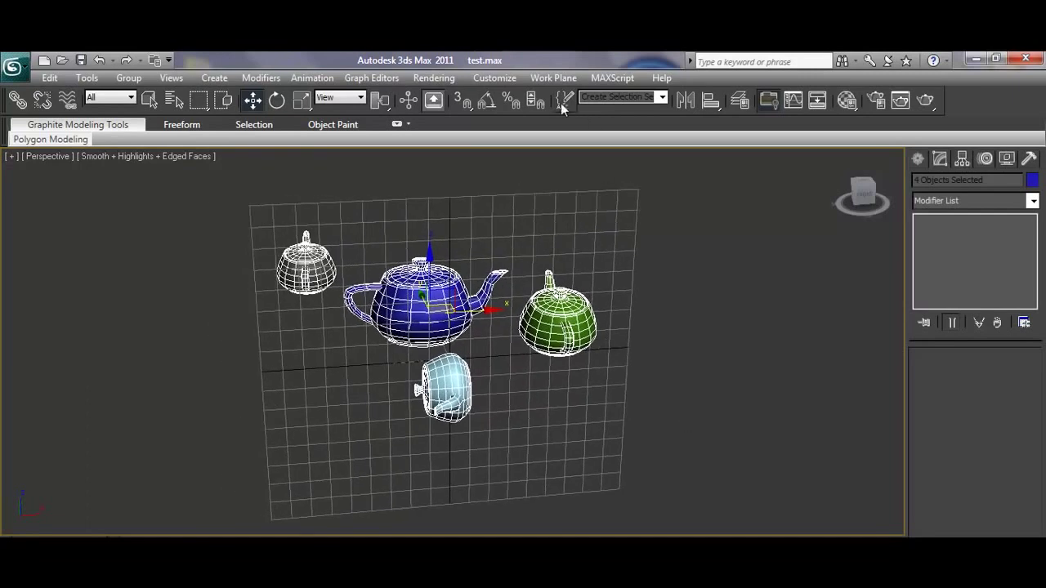
Deactivate the work plane, then open the miauu's Work Plane help
click(553, 77)
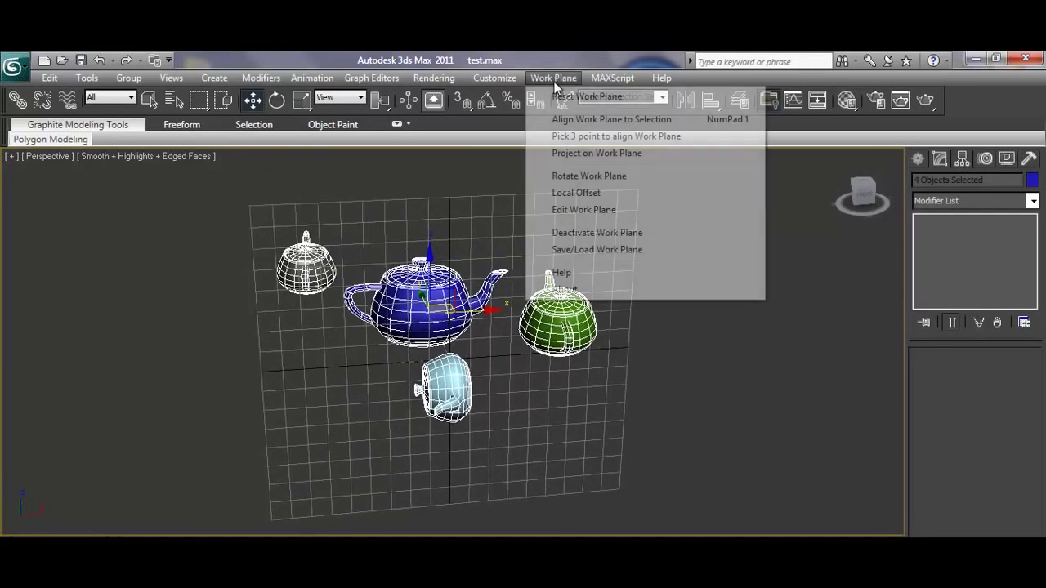
click(604, 233)
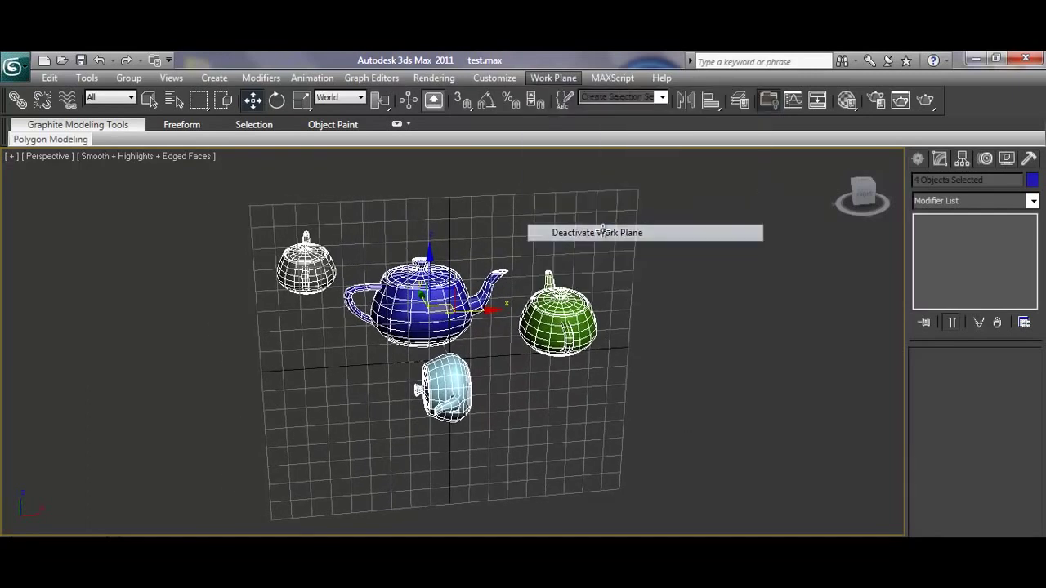
click(553, 79)
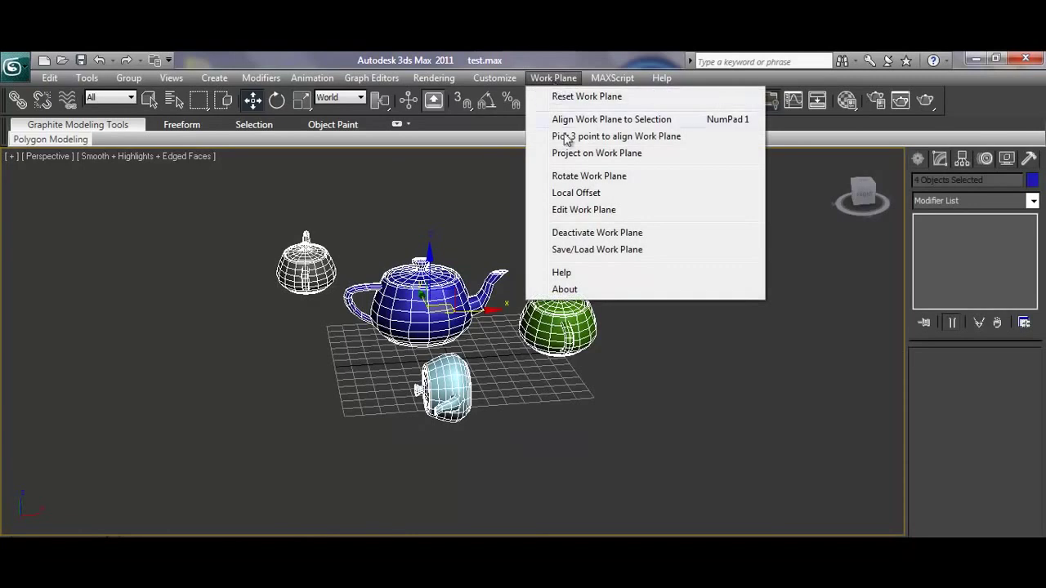
click(583, 273)
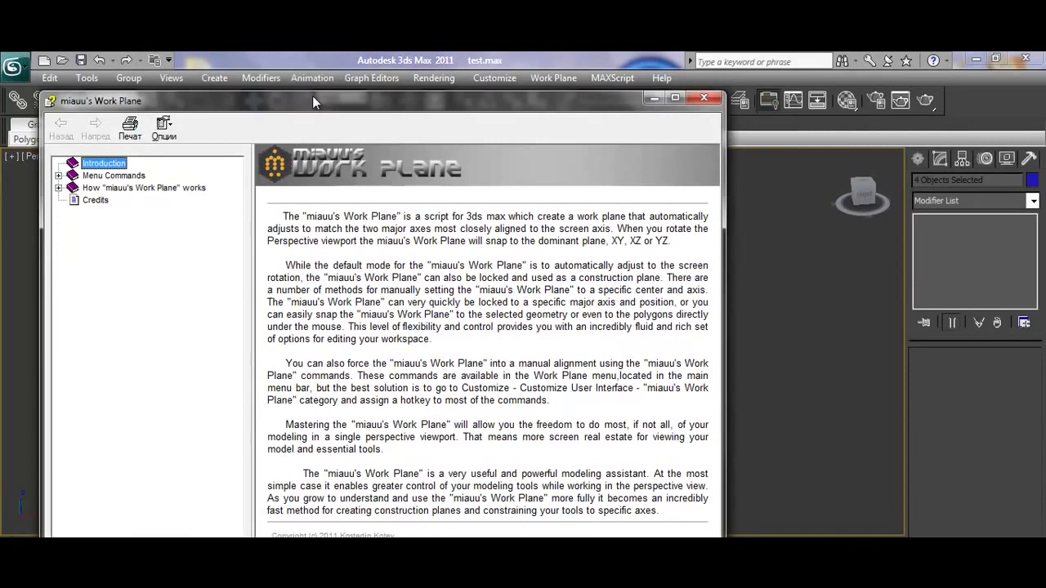
Read the 'How miauu's Work Plane works' pages for no, one and multiple selected objects
drag(312, 95, 424, 102)
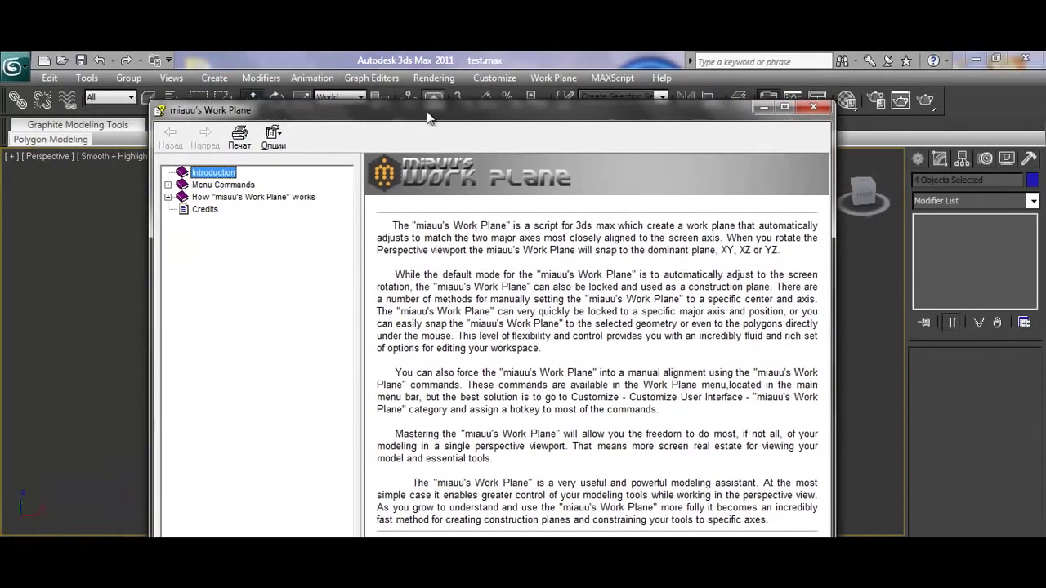
click(188, 195)
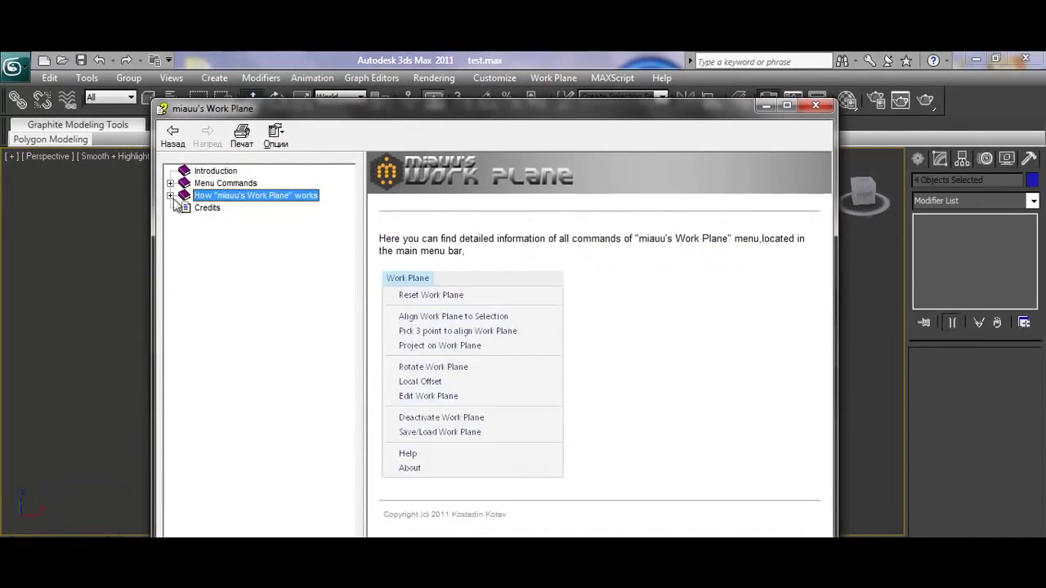
click(170, 196)
click(223, 209)
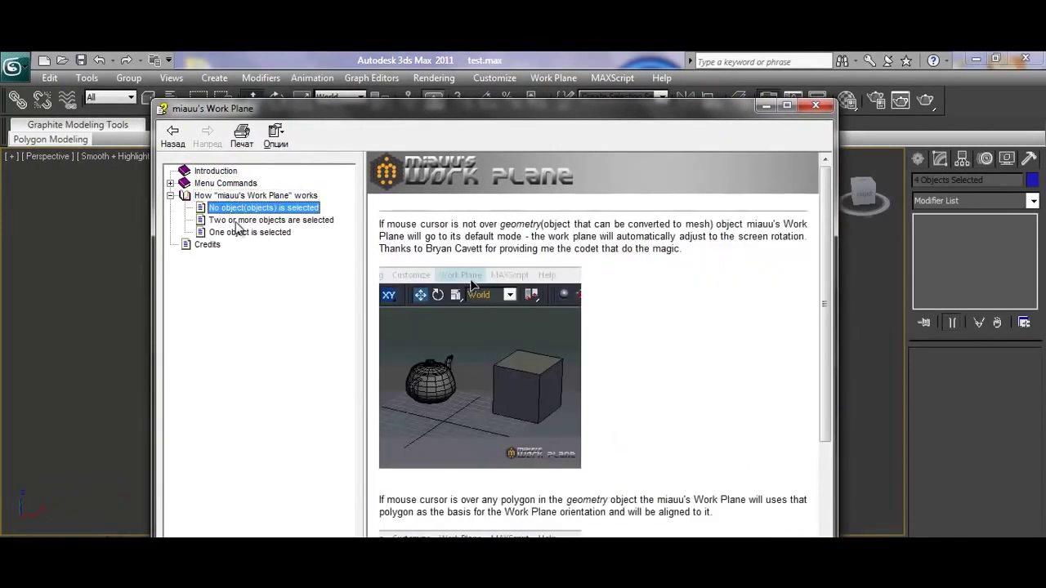
click(234, 221)
click(245, 233)
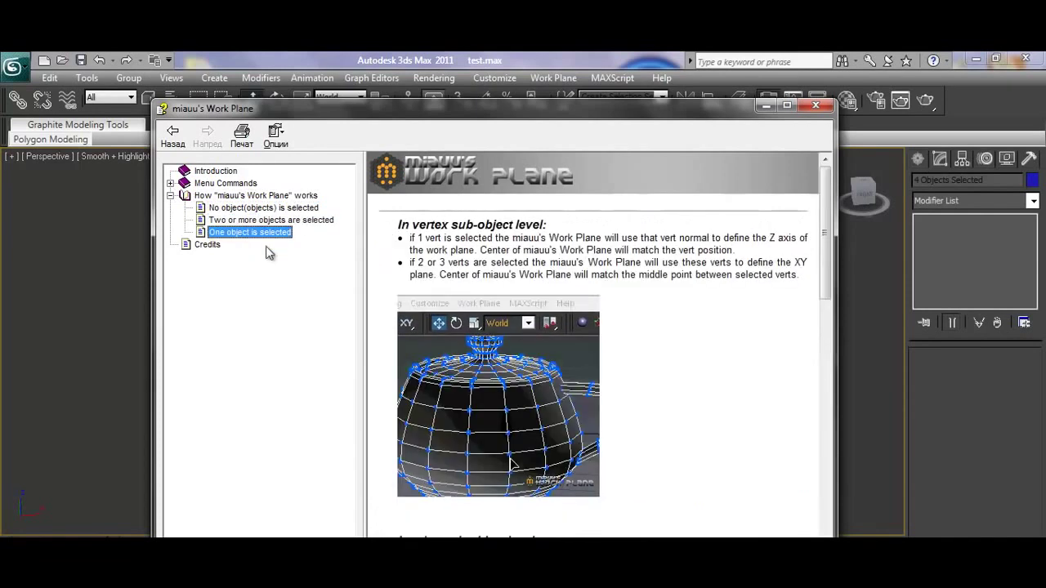
scroll(817, 285, down, 2)
scroll(813, 367, down, 4)
scroll(809, 441, down, 3)
scroll(803, 506, down, 3)
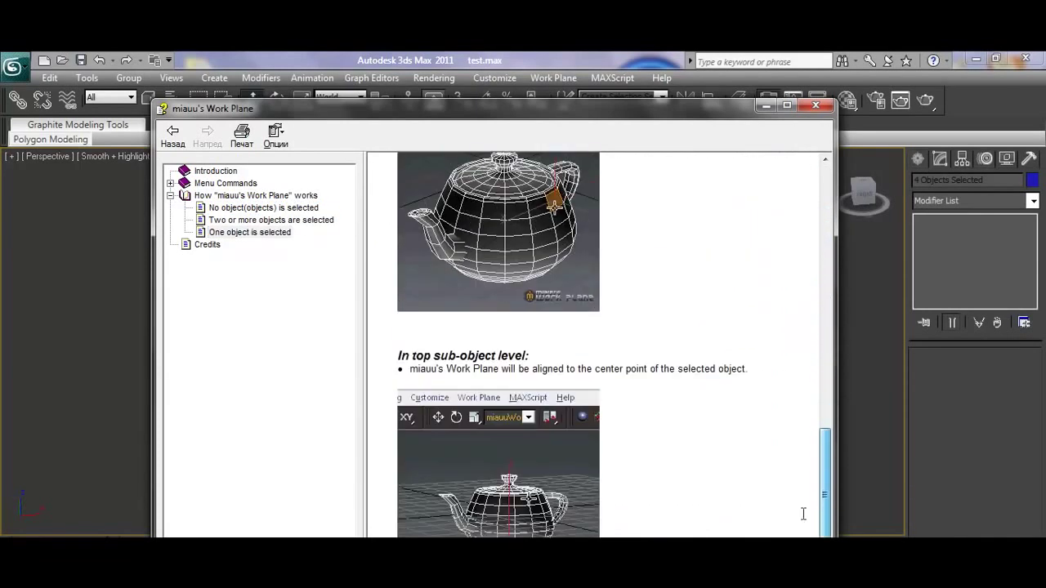
Browse the Menu Commands help pages from Reset Work Plane through Edit Work Plane, then Credits
click(170, 183)
click(214, 196)
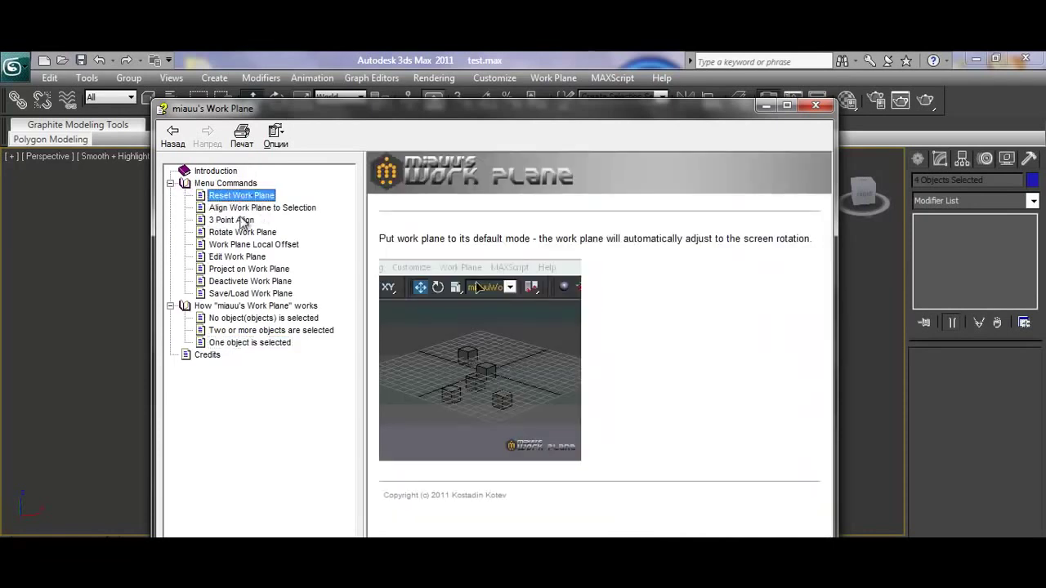
click(241, 220)
click(241, 233)
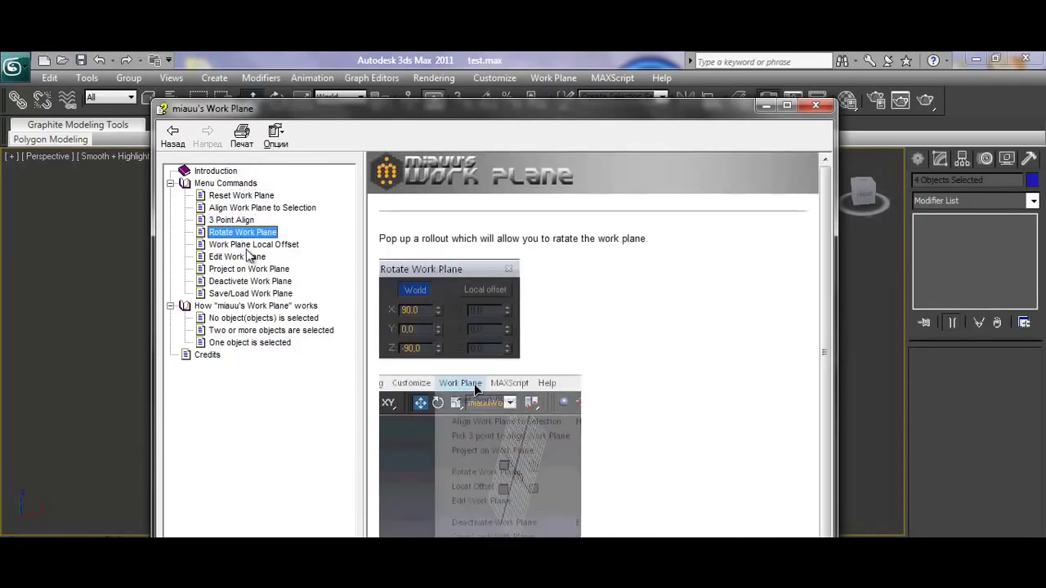
click(249, 246)
click(245, 256)
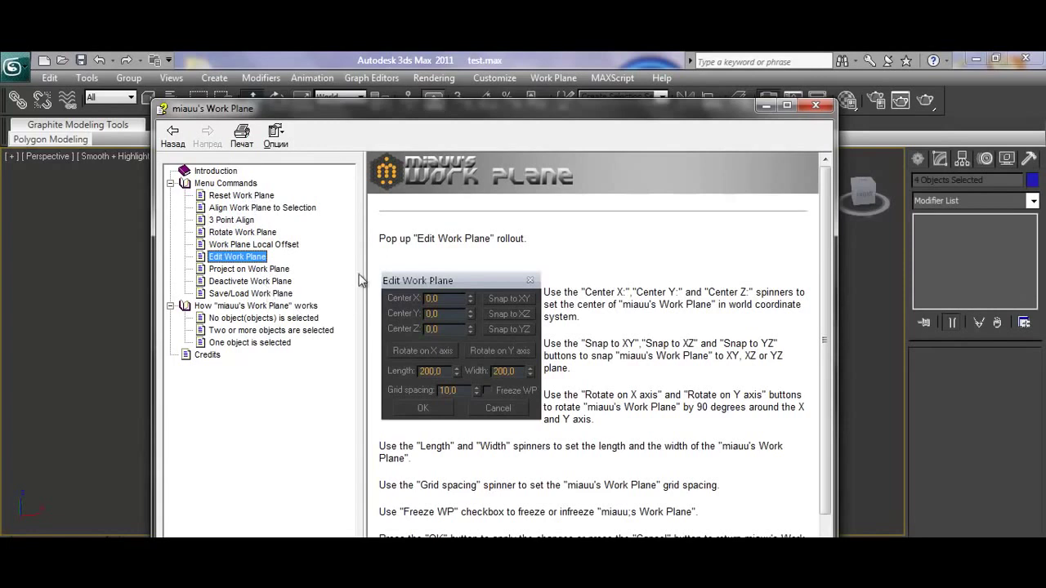
click(209, 355)
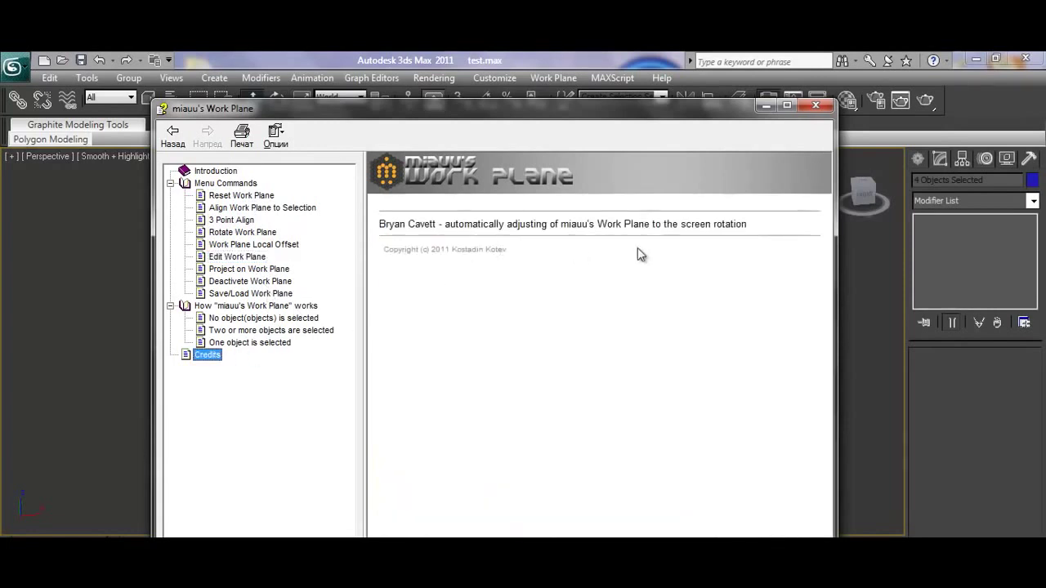
drag(749, 227, 417, 224)
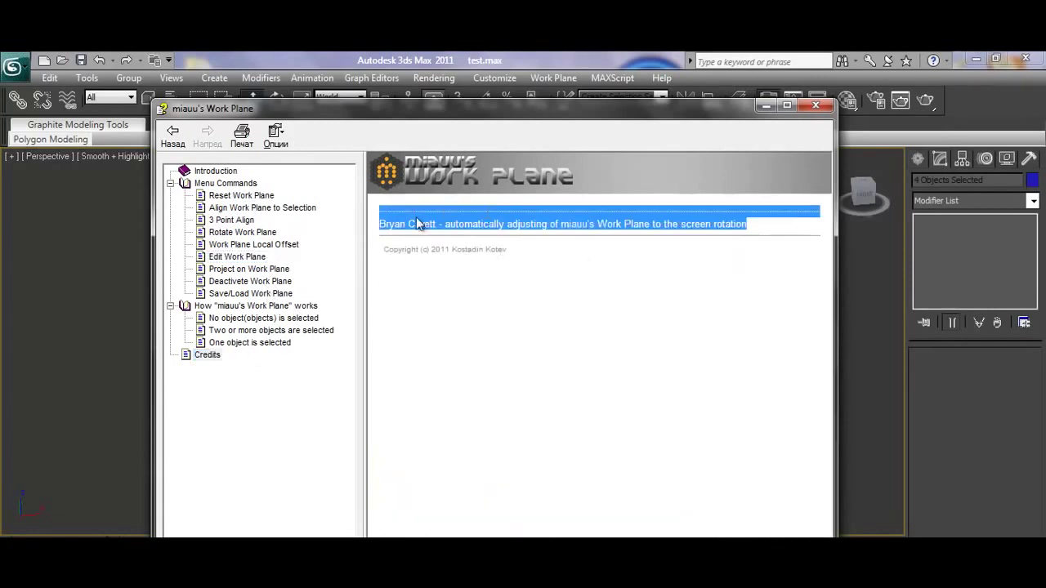
Close the help window and show the Work Plane v1.0 About screen
click(817, 106)
click(549, 78)
click(576, 289)
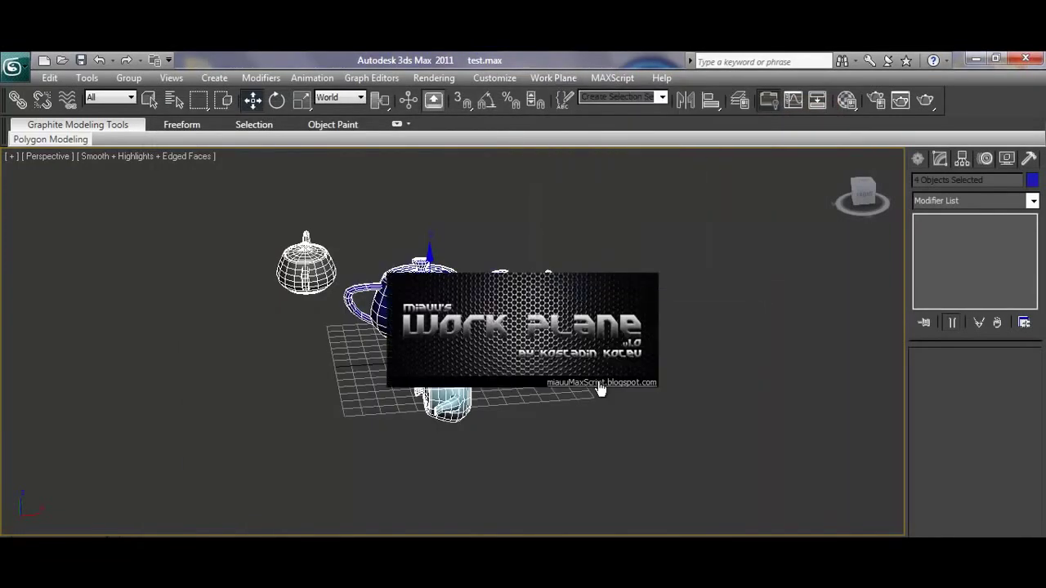